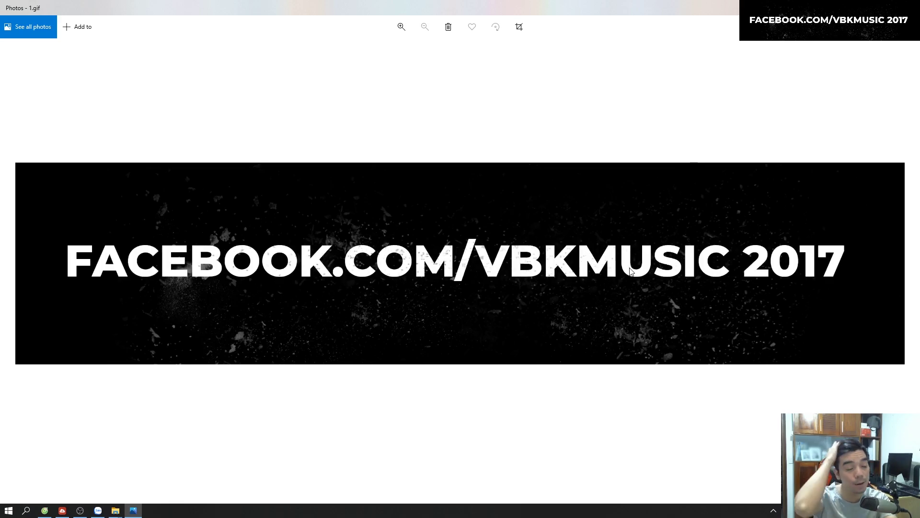
# Browse the channel's promotional images in the photo viewer, from the broadcast schedule to the Trap Basic course outline
pyautogui.press('Right')
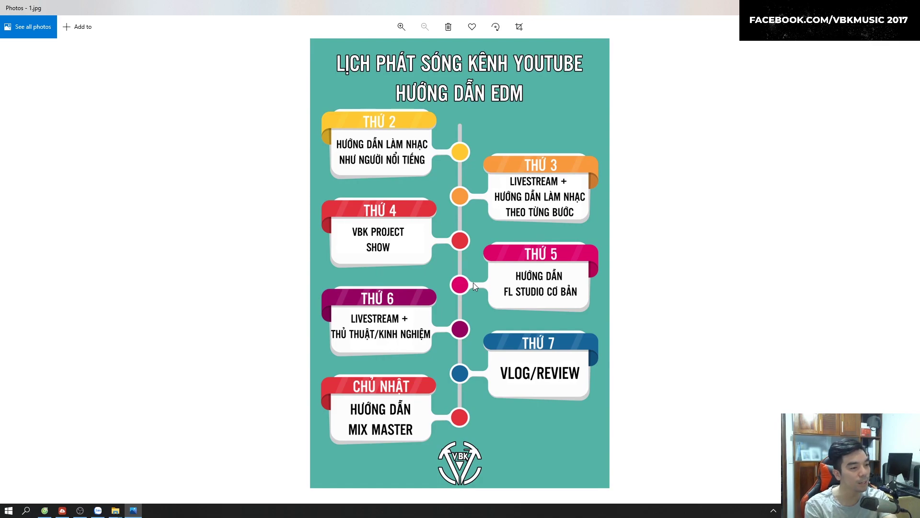
pyautogui.press('Right')
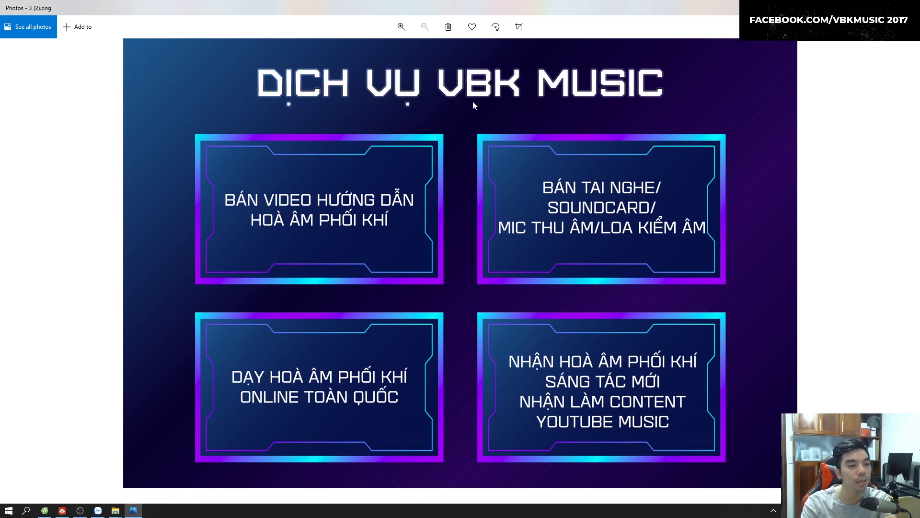
pyautogui.press('Right')
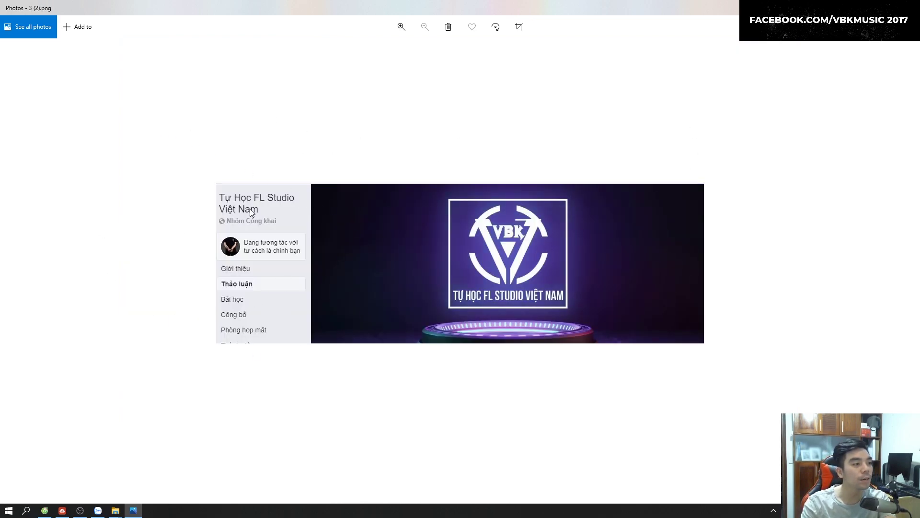
pyautogui.press('Right')
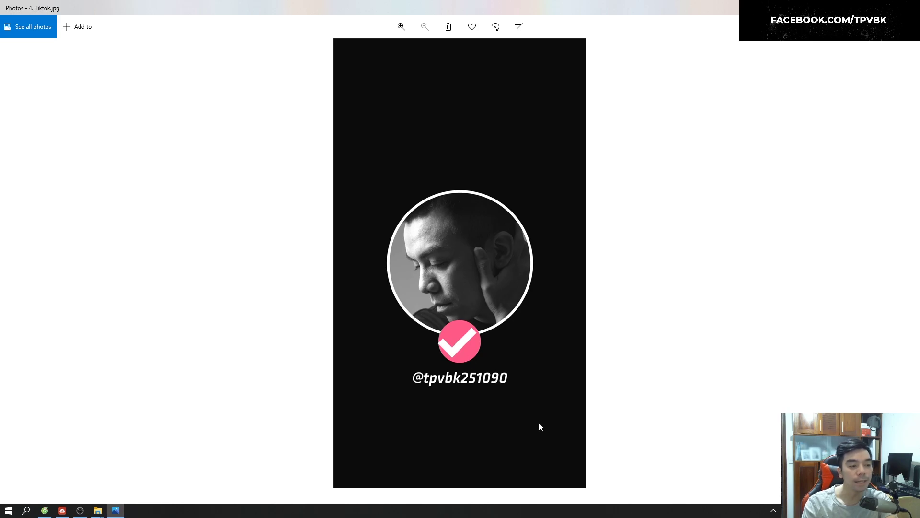
pyautogui.press('Right')
pyautogui.press('Right')
pyautogui.press('Right')
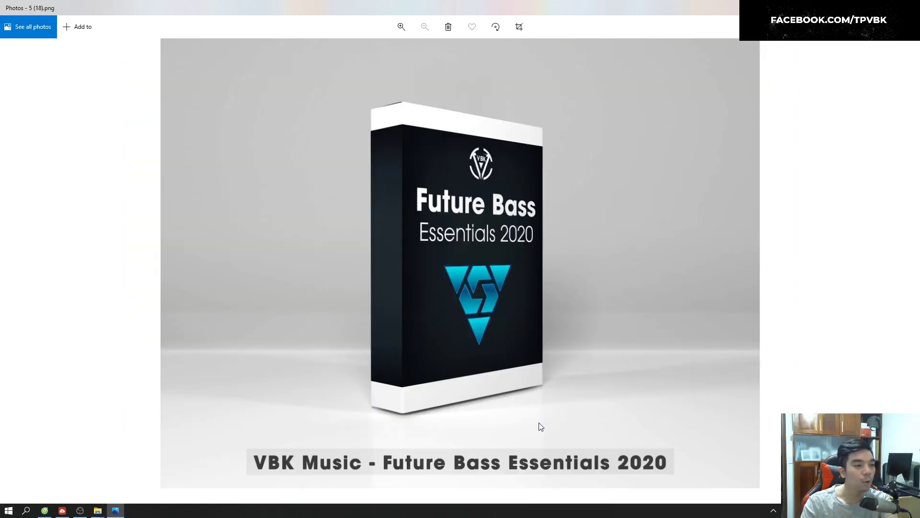
pyautogui.press('Right')
pyautogui.press('Right')
pyautogui.press('Right')
pyautogui.press('Right')
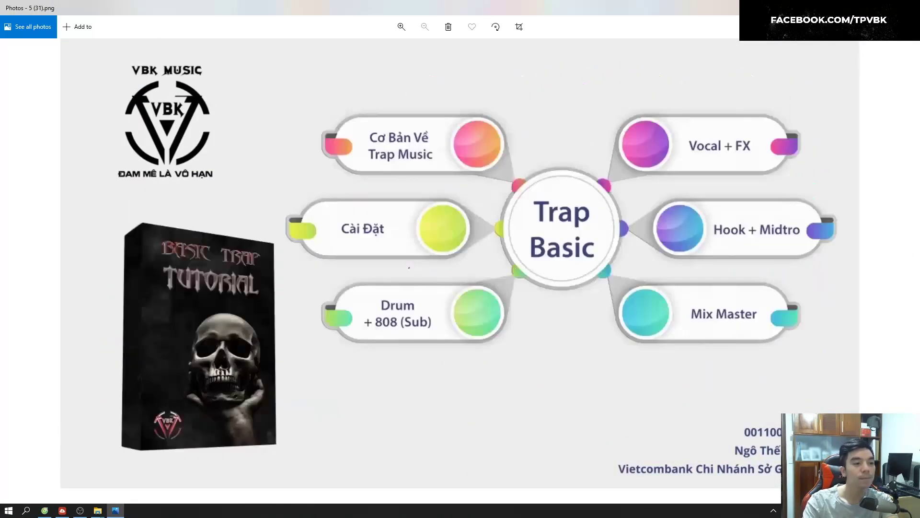
pyautogui.press('Right')
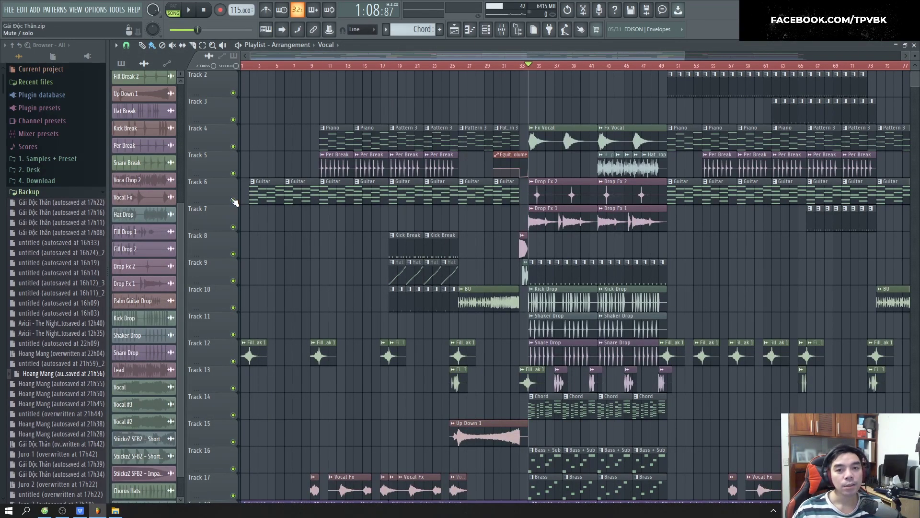
# Add Stereo Shaper to effect slot 6 of the Master mixer track
pyautogui.scroll(5, 249, 201)
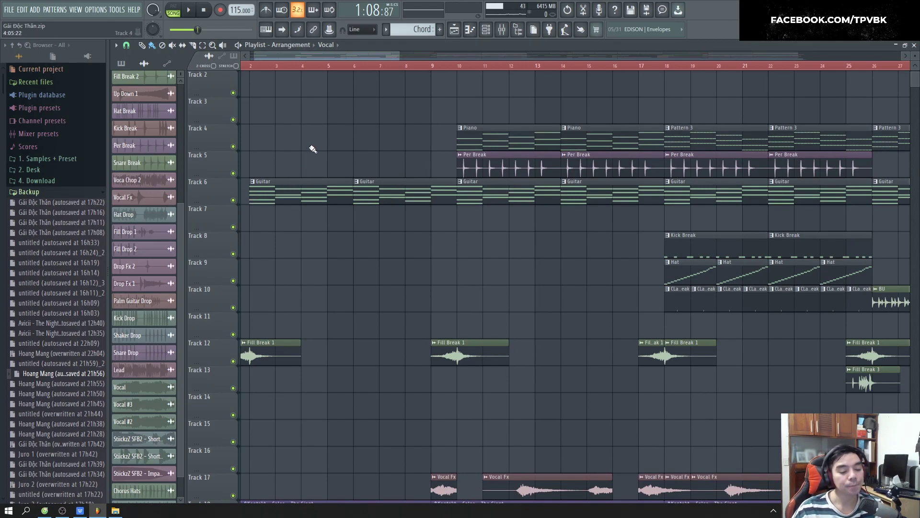
pyautogui.press('F9')
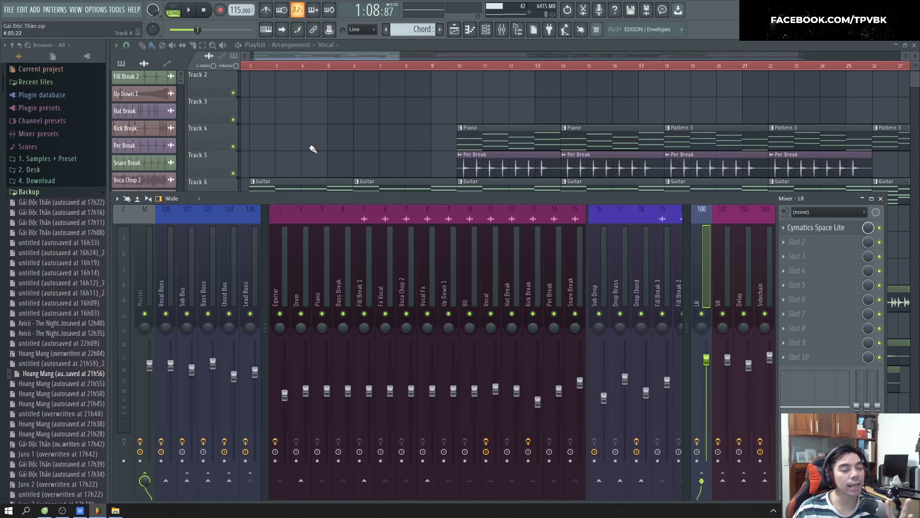
pyautogui.press('F9')
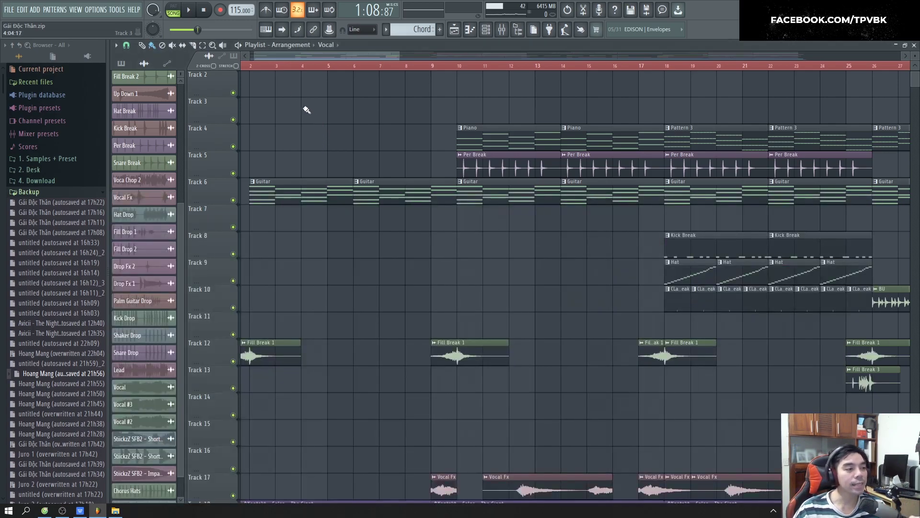
pyautogui.moveTo(312, 57); pyautogui.dragTo(249, 56)
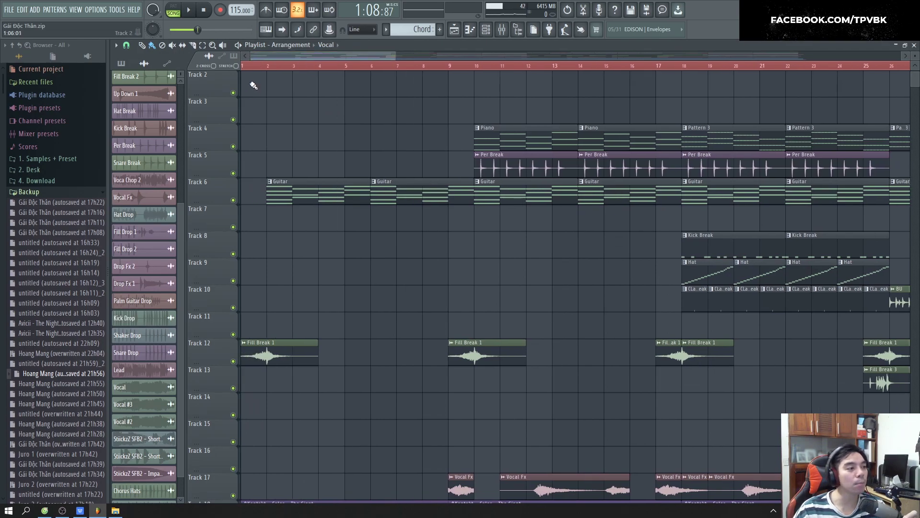
pyautogui.press('F9')
pyautogui.click(148, 288)
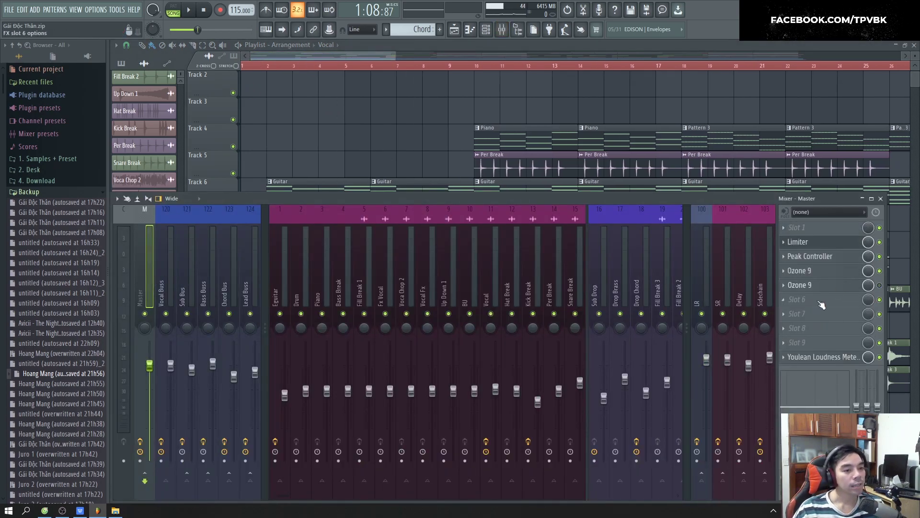
pyautogui.click(790, 301)
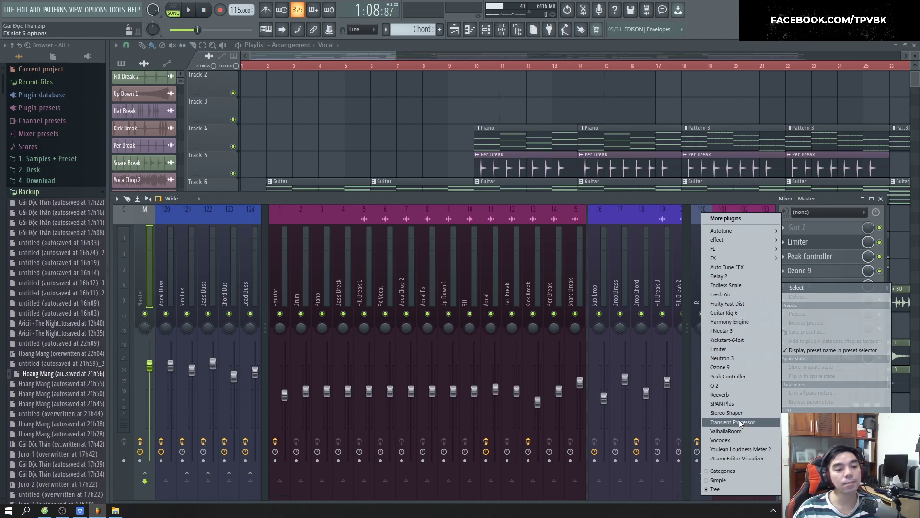
pyautogui.click(727, 413)
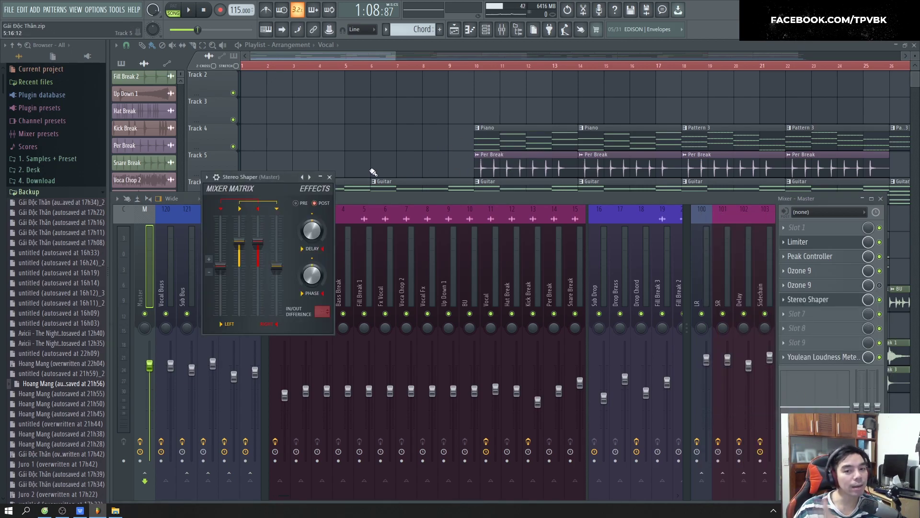
# Load the next Stereo Shaper preset, reset its phase offset to 0%, and close the effect window
pyautogui.click(309, 177)
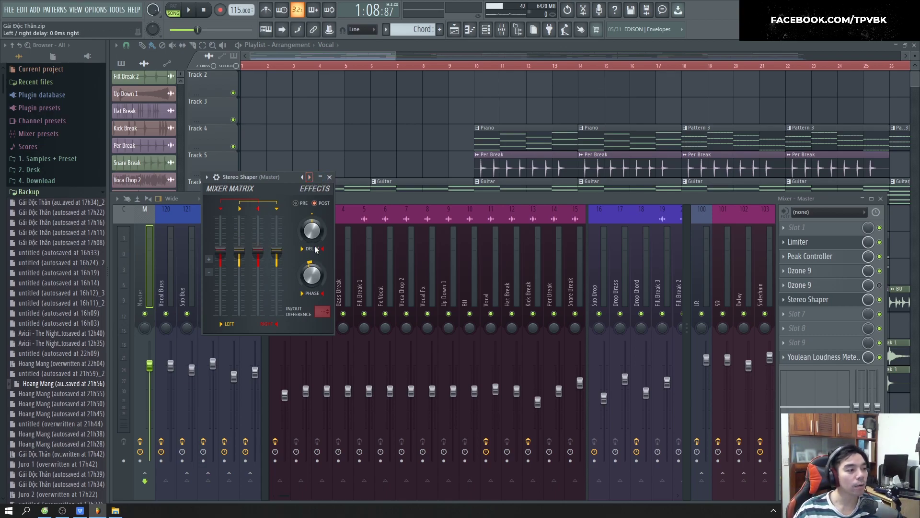
pyautogui.rightClick(311, 274)
pyautogui.click(326, 276)
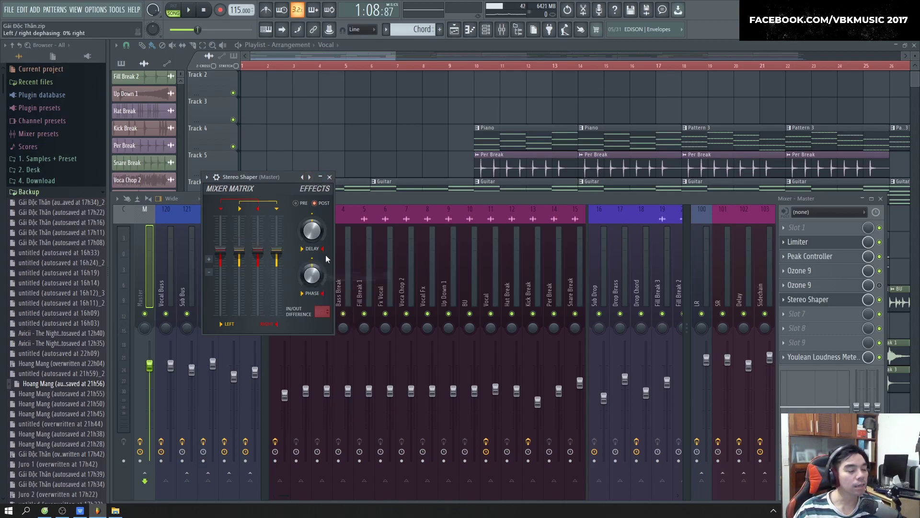
pyautogui.rightClick(410, 139)
# Play the song from bar 2, move the playback position to bar 10, and stop with the mixer shown
pyautogui.click(269, 65)
pyautogui.press('space')
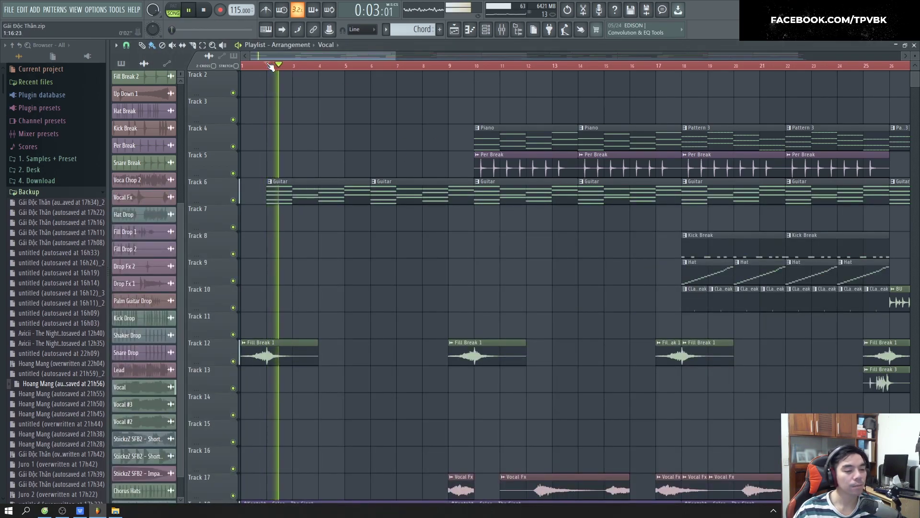
pyautogui.click(469, 67)
pyautogui.press('F9')
pyautogui.press('space')
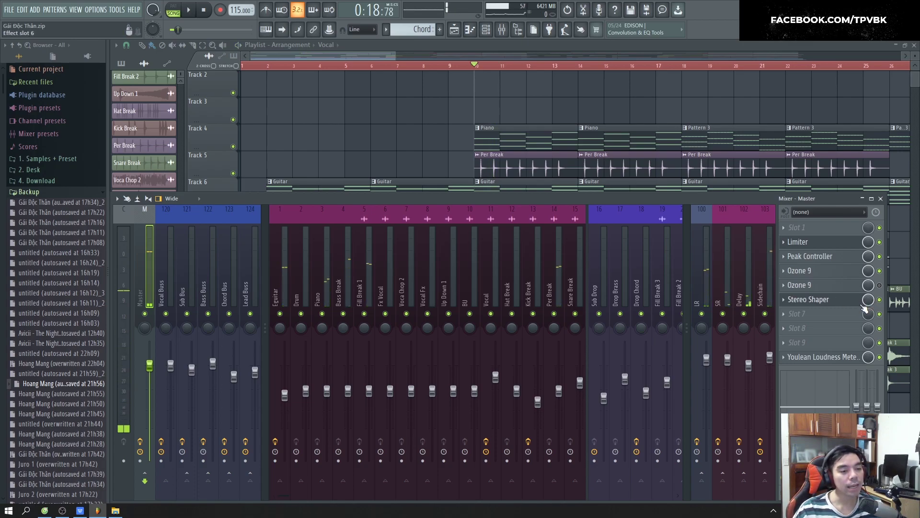
# Compare playback from bar 10 with Stereo Shaper bypassed and enabled on the Master, and leave the effect bypassed
pyautogui.click(880, 301)
pyautogui.press('space')
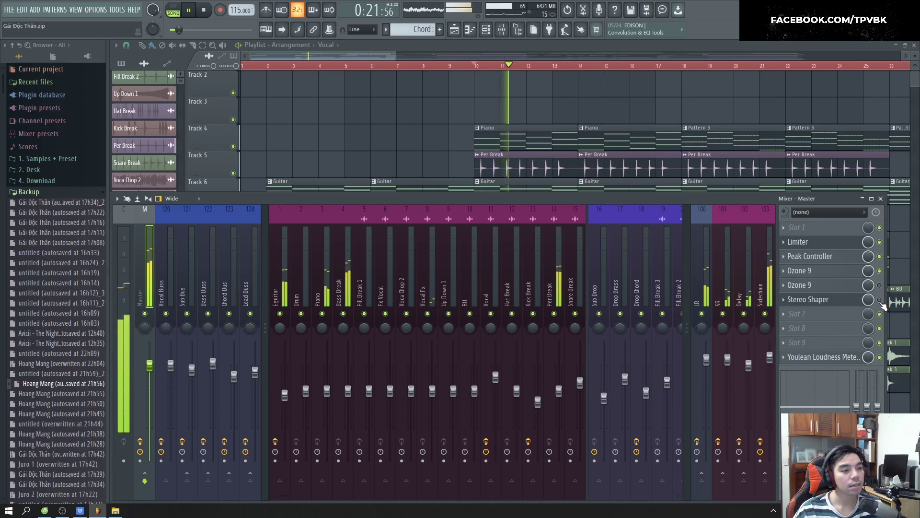
pyautogui.click(880, 302)
pyautogui.press('space')
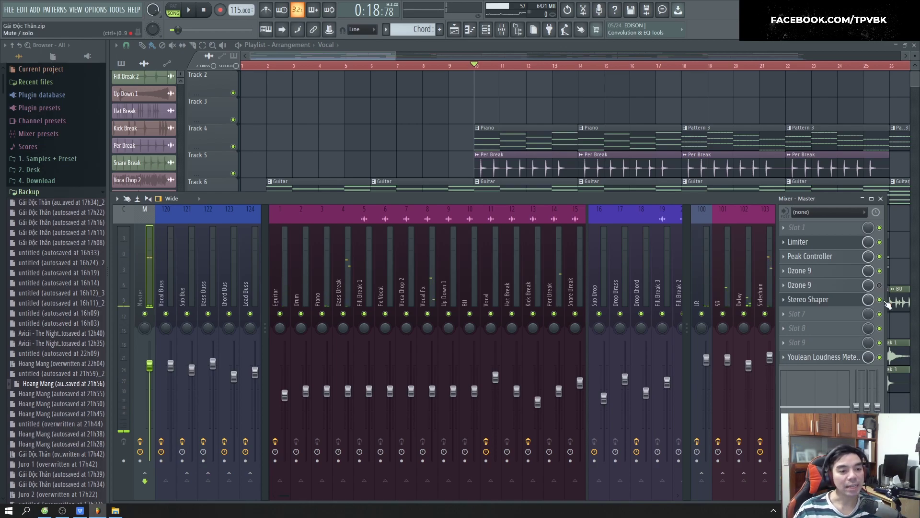
pyautogui.click(881, 300)
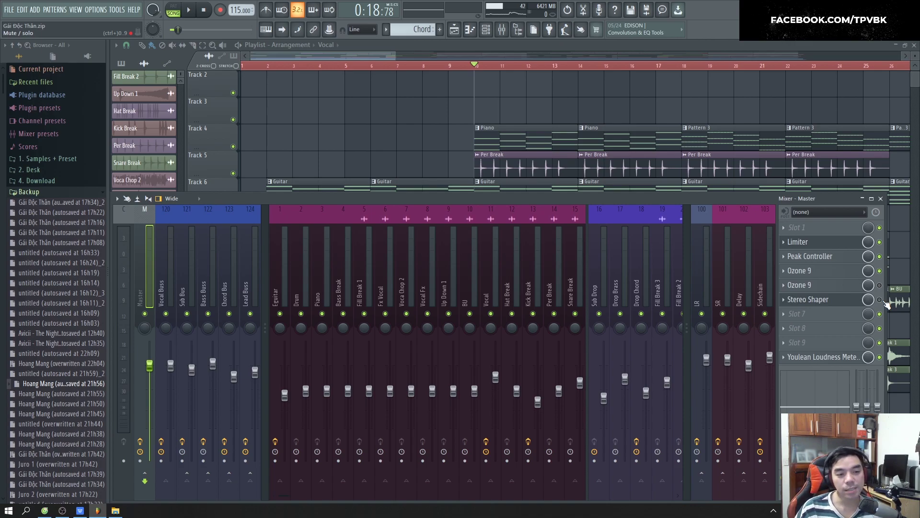
# Open Paint and draw two freehand circles side by side to represent a pair of speakers
pyautogui.press('super')
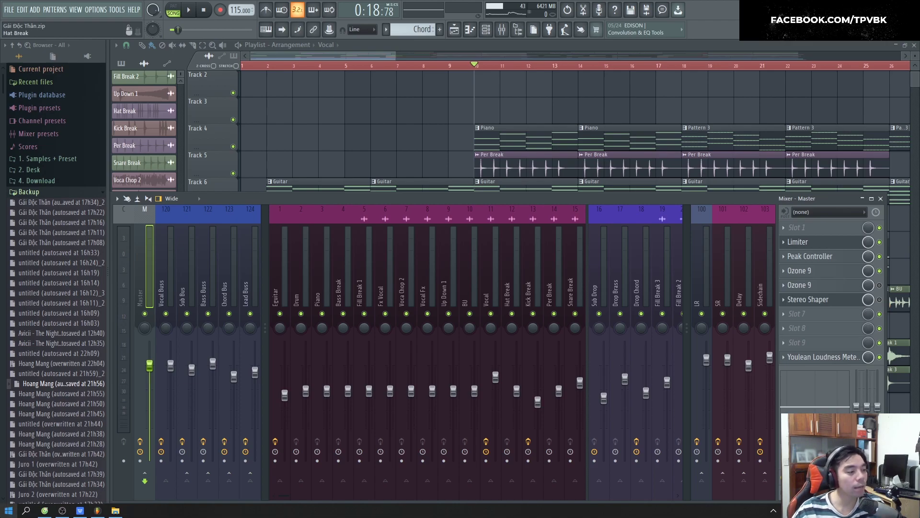
pyautogui.write('pai')
pyautogui.press('Return')
pyautogui.moveTo(297, 235)
pyautogui.mouseDown()
pyautogui.moveTo(256, 243)
pyautogui.moveTo(294, 231)
pyautogui.mouseUp()
pyautogui.moveTo(634, 238)
pyautogui.mouseDown()
pyautogui.moveTo(657, 313)
pyautogui.moveTo(612, 230)
pyautogui.mouseUp()
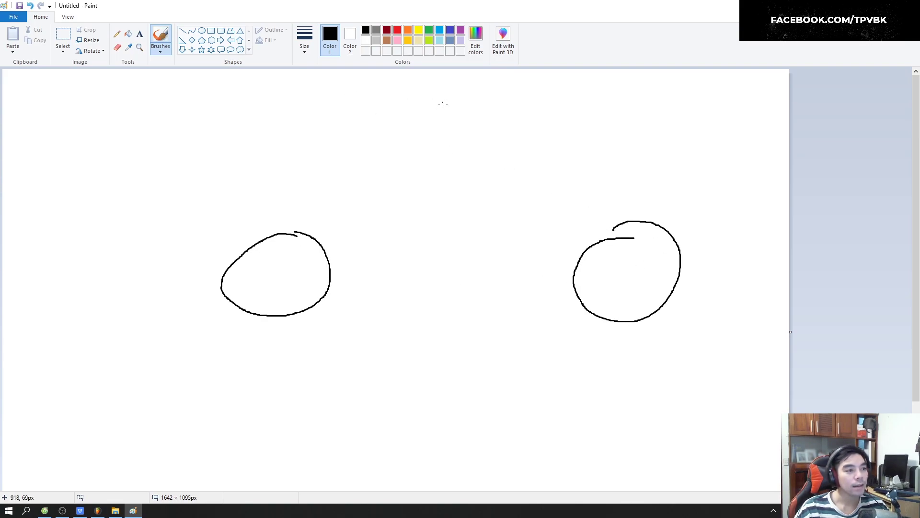
# Undo the last stroke and draw arrows from one point above the circles down to each circle
pyautogui.hotkey('ctrl', 'z')
pyautogui.moveTo(396, 95); pyautogui.dragTo(553, 205)
pyautogui.moveTo(541, 207); pyautogui.dragTo(569, 196)
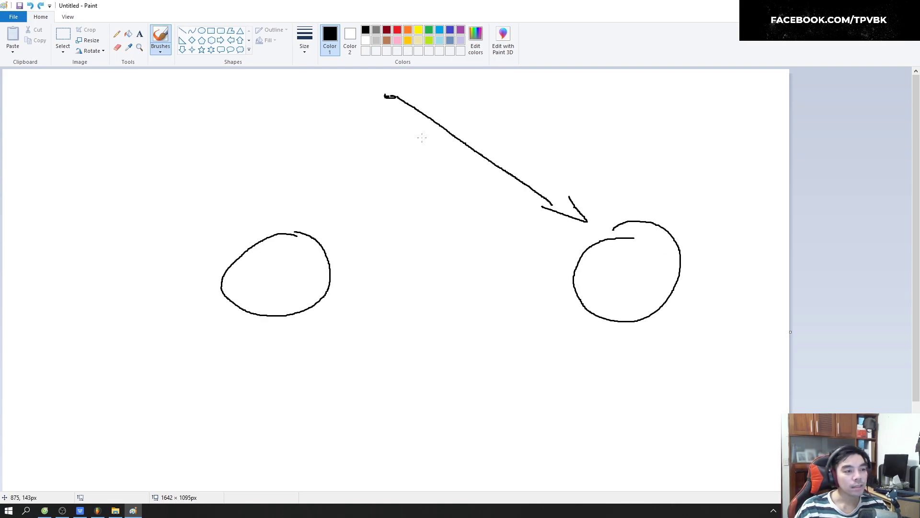
pyautogui.moveTo(389, 101); pyautogui.dragTo(311, 219)
pyautogui.moveTo(302, 197); pyautogui.dragTo(311, 222)
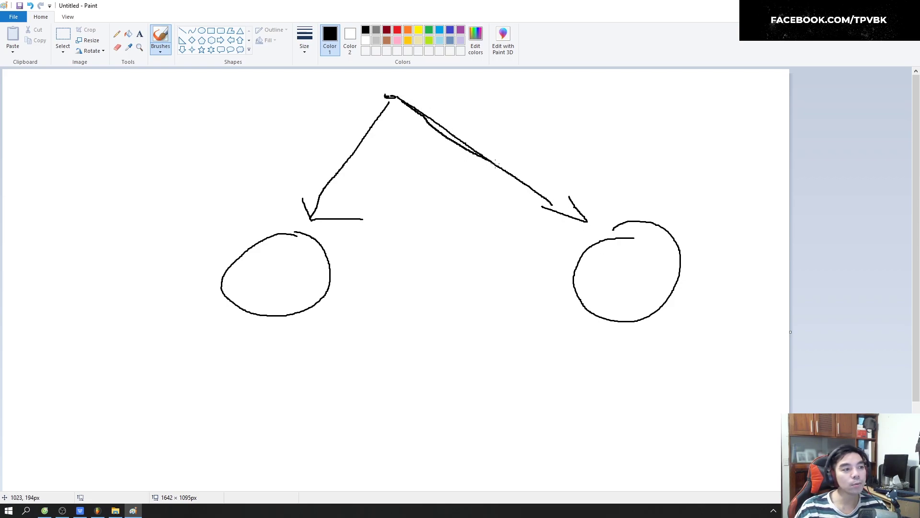
# Retrace the arrow to the right-hand circle and scribble loops inside both circles
pyautogui.moveTo(490, 161); pyautogui.dragTo(502, 181)
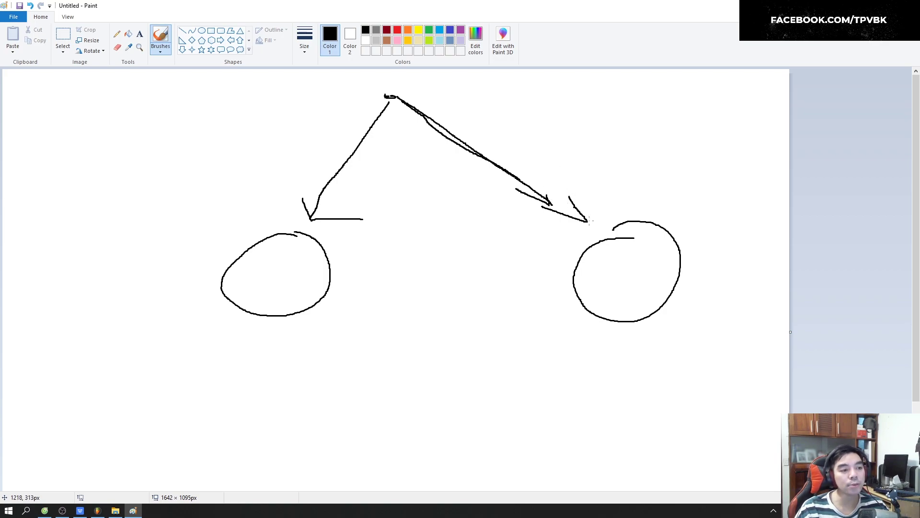
pyautogui.moveTo(613, 250)
pyautogui.mouseDown()
pyautogui.moveTo(685, 252)
pyautogui.moveTo(641, 257)
pyautogui.mouseUp()
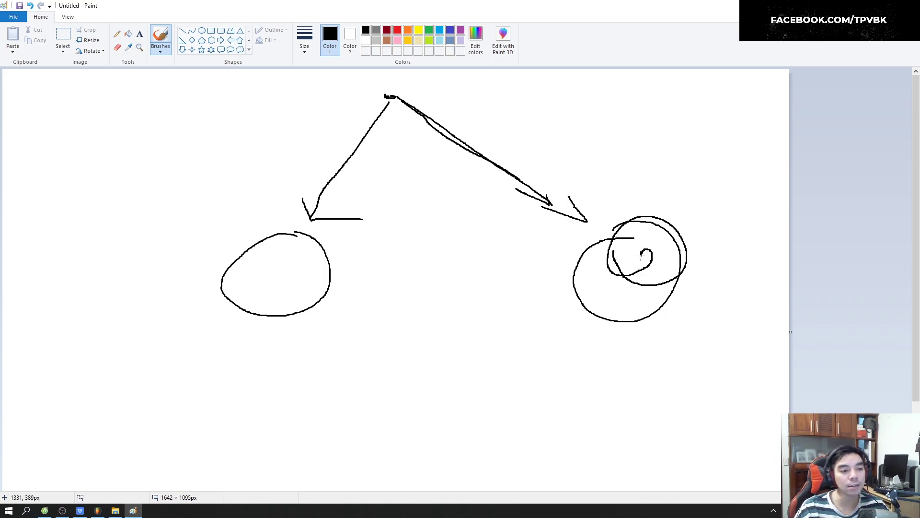
pyautogui.moveTo(267, 258); pyautogui.dragTo(296, 269)
pyautogui.click(277, 267)
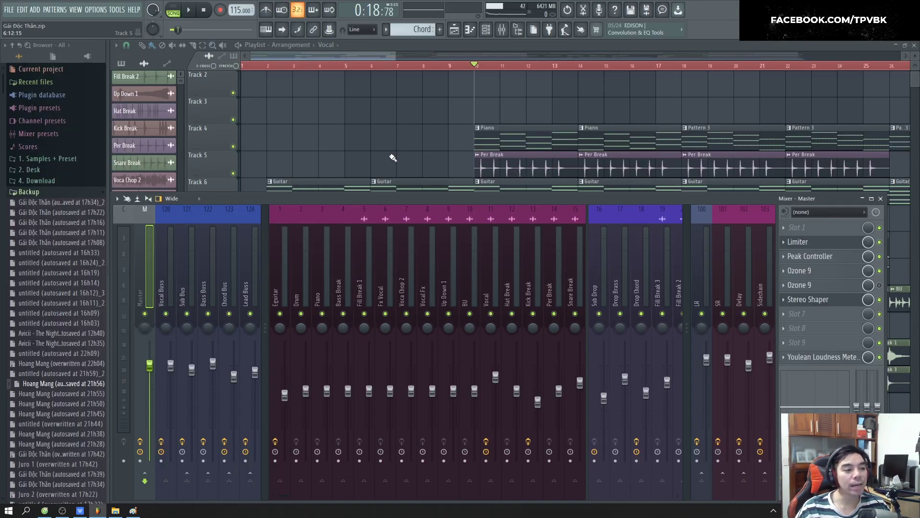
# Return to FL Studio and play the song briefly from bar 10, keeping the Master panning centred
pyautogui.press('space')
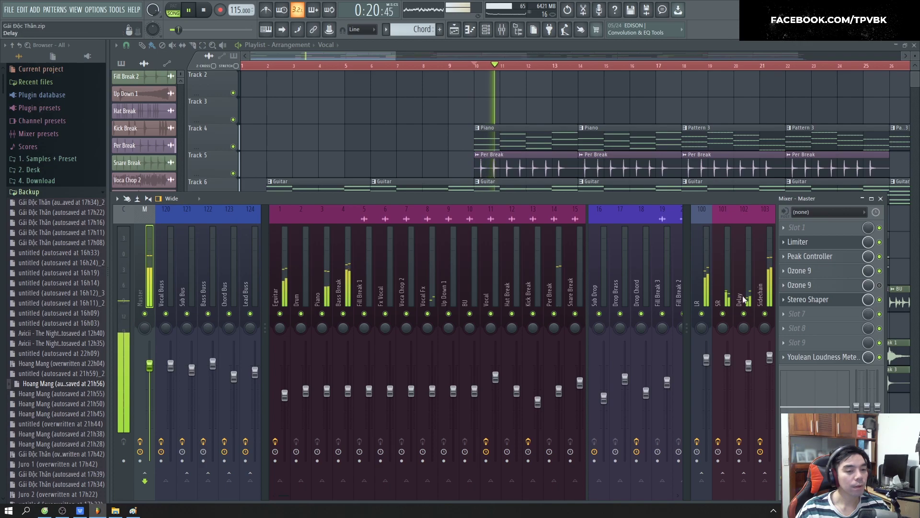
pyautogui.press('space')
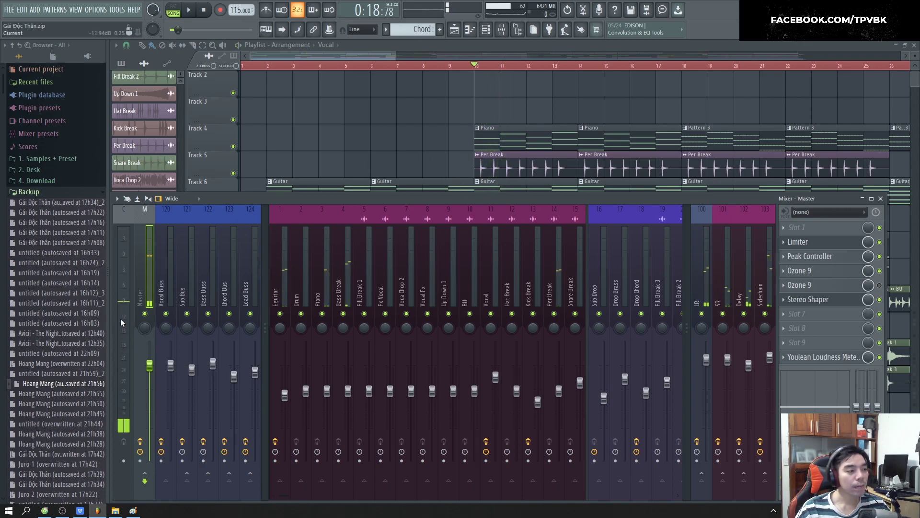
pyautogui.moveTo(144, 327); pyautogui.dragTo(144, 328)
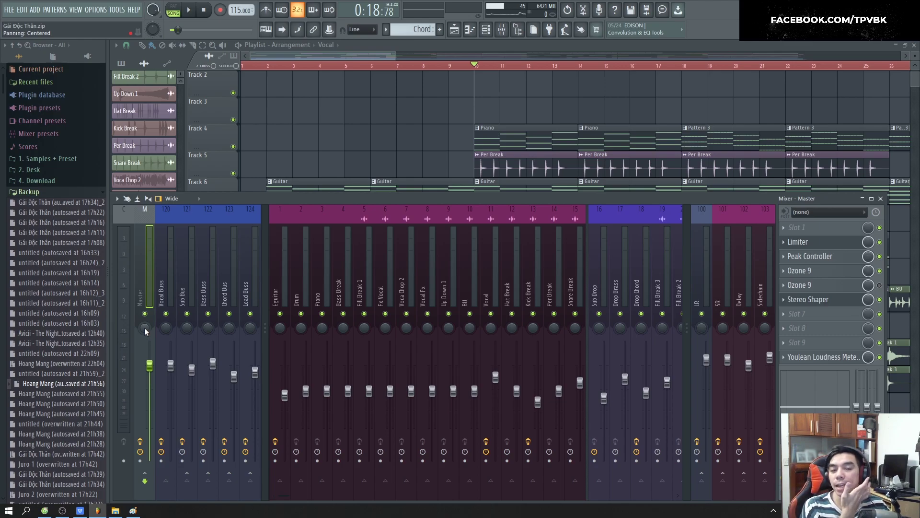
# Play the song from bar 10 with the Master panned about 58% right, and reset the panning to centre
pyautogui.press('space')
pyautogui.moveTo(148, 327); pyautogui.dragTo(147, 301)
pyautogui.press('space')
pyautogui.press('space')
pyautogui.press('space')
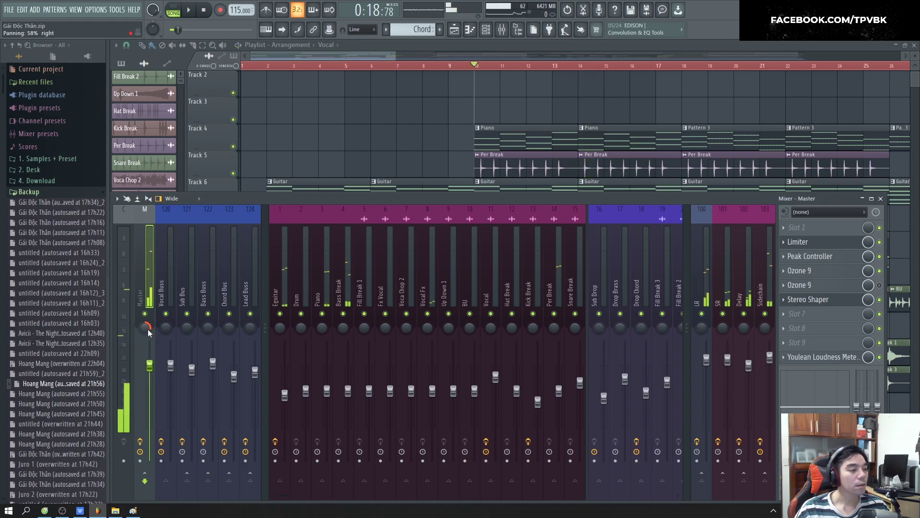
pyautogui.rightClick(148, 330)
pyautogui.click(151, 333)
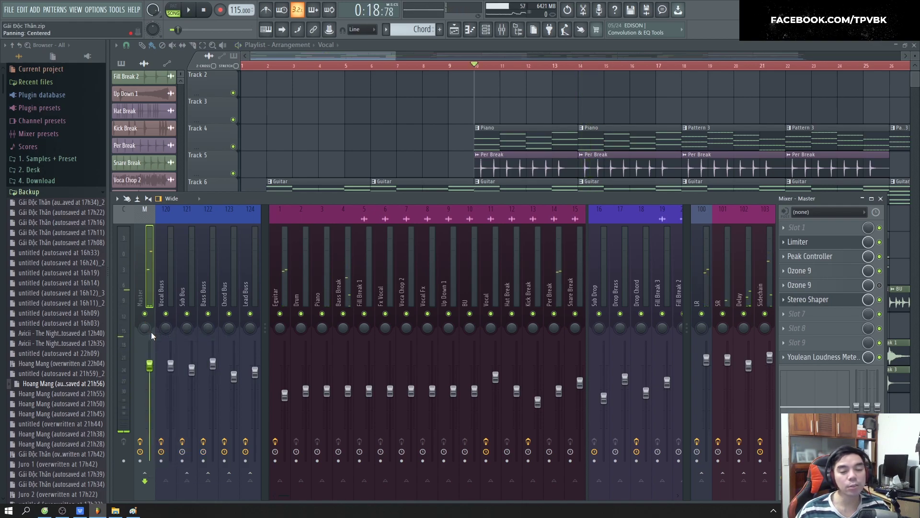
# Solo the Guitar clips on Track 6 in the playlist and play them from bar 10
pyautogui.press('F9')
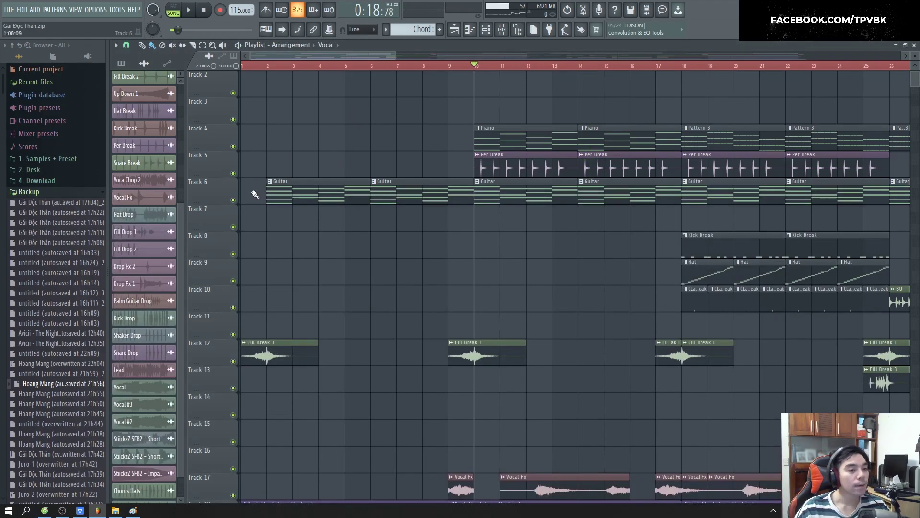
pyautogui.rightClick(233, 200)
pyautogui.press('space')
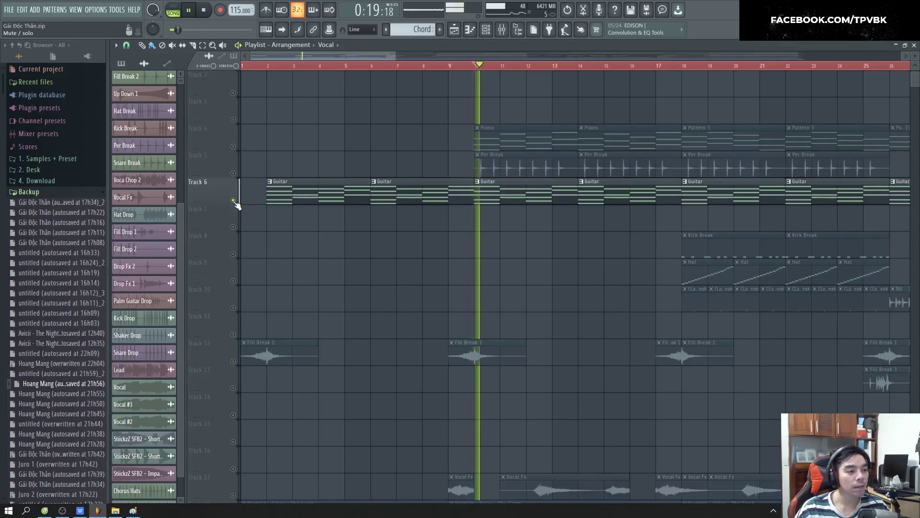
# Unmute the Piano clips on Track 4 alongside the Guitar clips on Track 6 and play both from bar 10
pyautogui.scroll(-3, 248, 156)
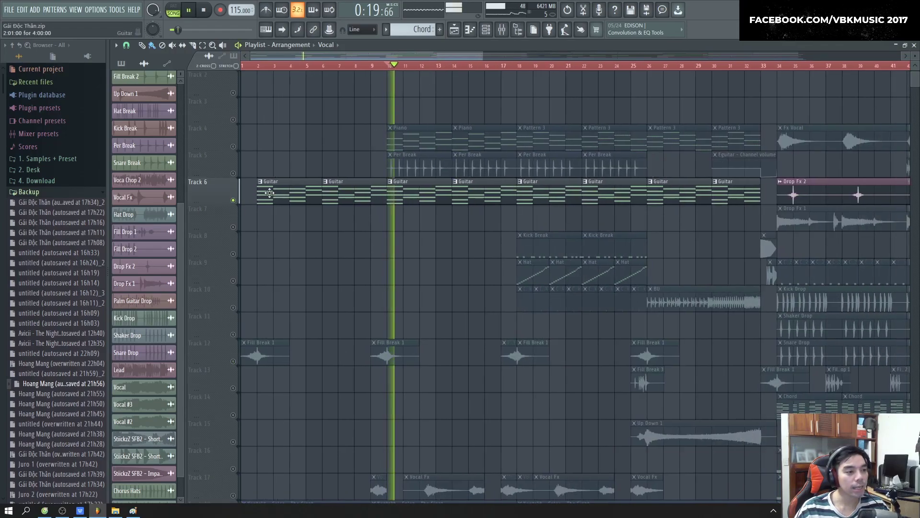
pyautogui.press('space')
pyautogui.click(233, 146)
pyautogui.press('space')
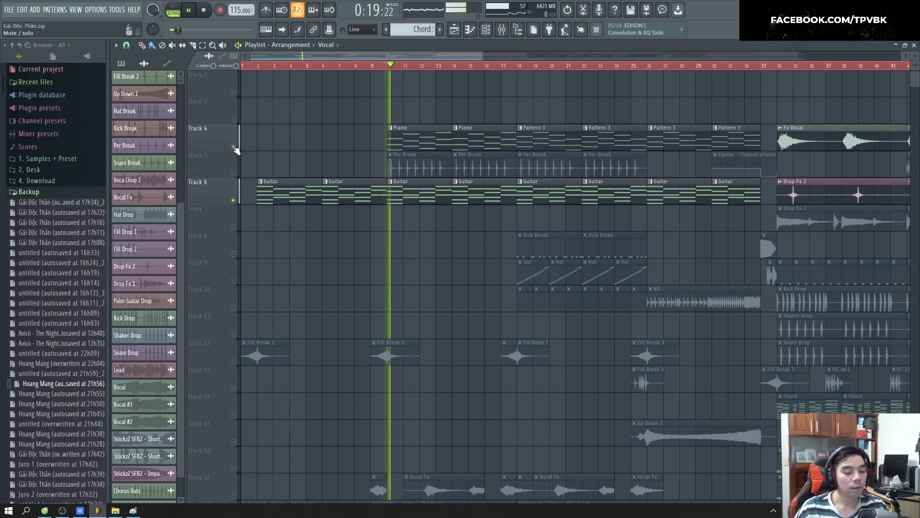
# Switch off the Stereo Shaper effect on the Master mixer channel while playing the song from bar 10
pyautogui.press('F9')
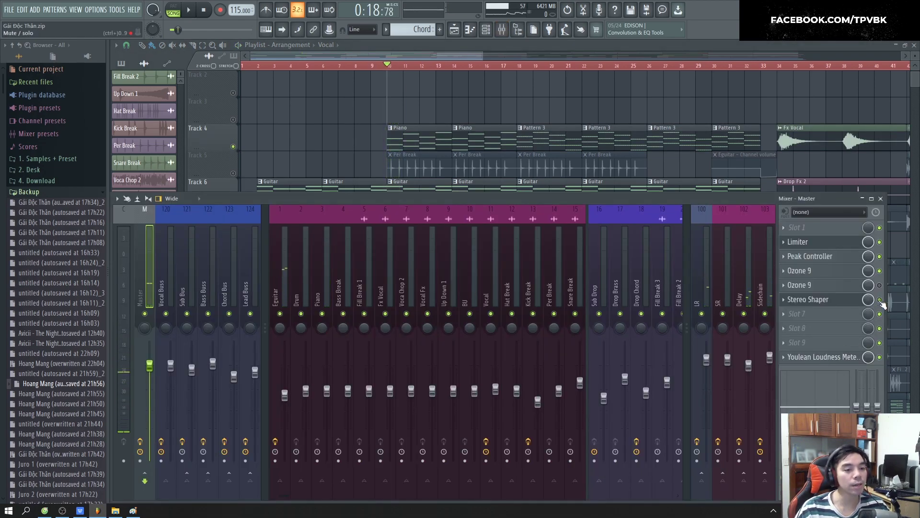
pyautogui.press('space')
pyautogui.click(880, 300)
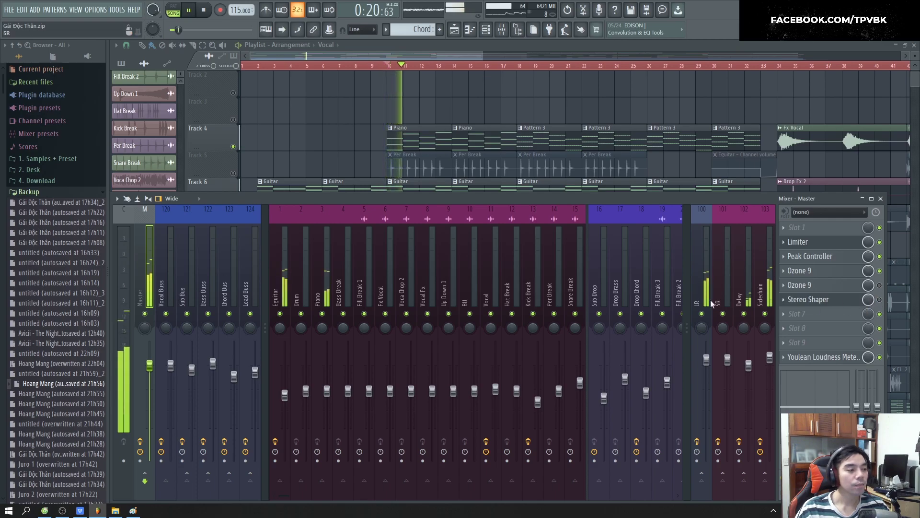
# Toggle the mute of the playlist track holding the Kickstart mix-level automation and play from bar 10
pyautogui.press('F9')
pyautogui.scroll(-5, 297, 249)
pyautogui.press('space')
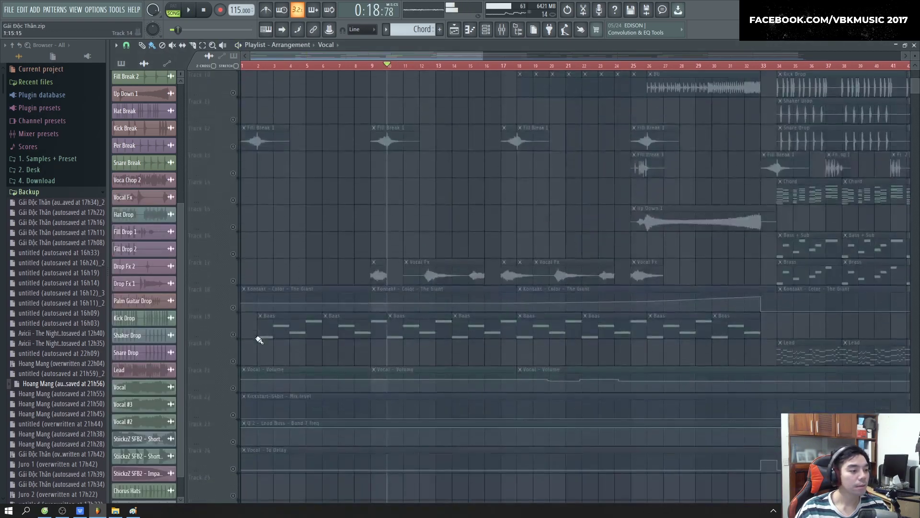
pyautogui.click(234, 415)
pyautogui.scroll(10, 283, 304)
pyautogui.press('space')
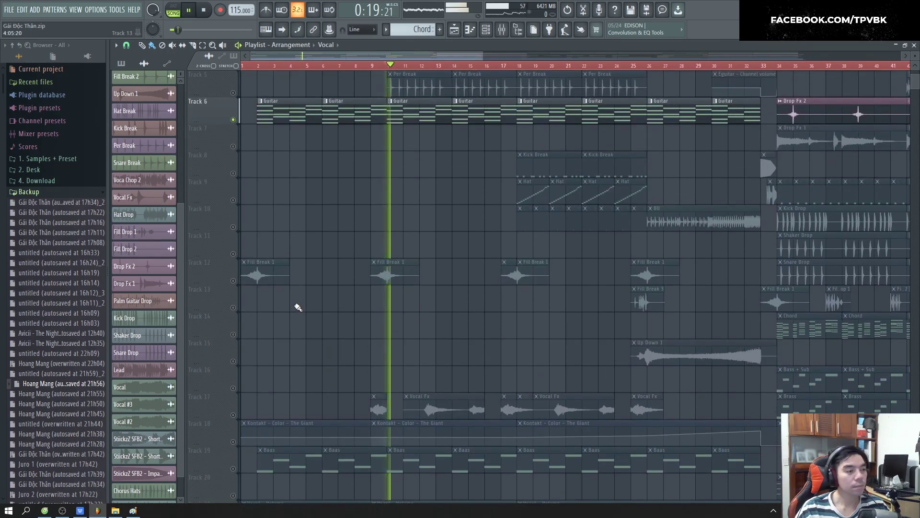
# Show the mixer and replay the Piano and Guitar clips from bar 10
pyautogui.press('F9')
pyautogui.press('space')
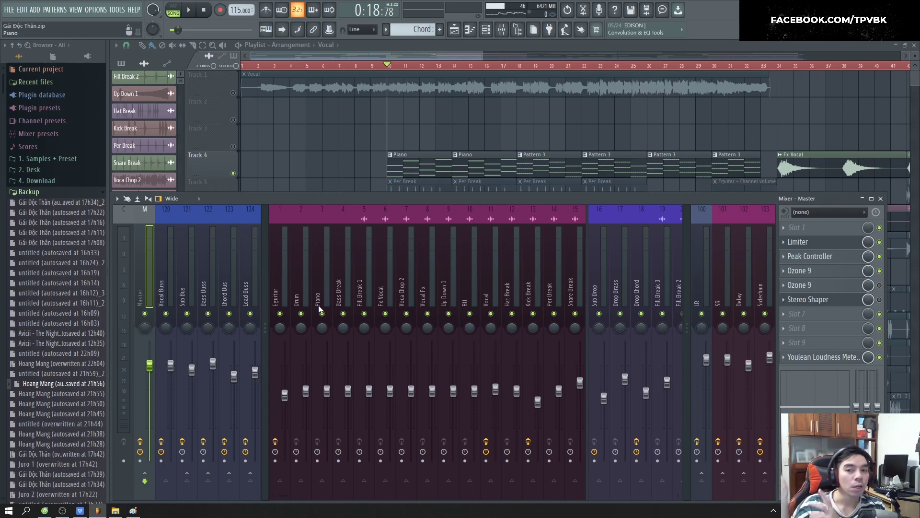
pyautogui.press('space')
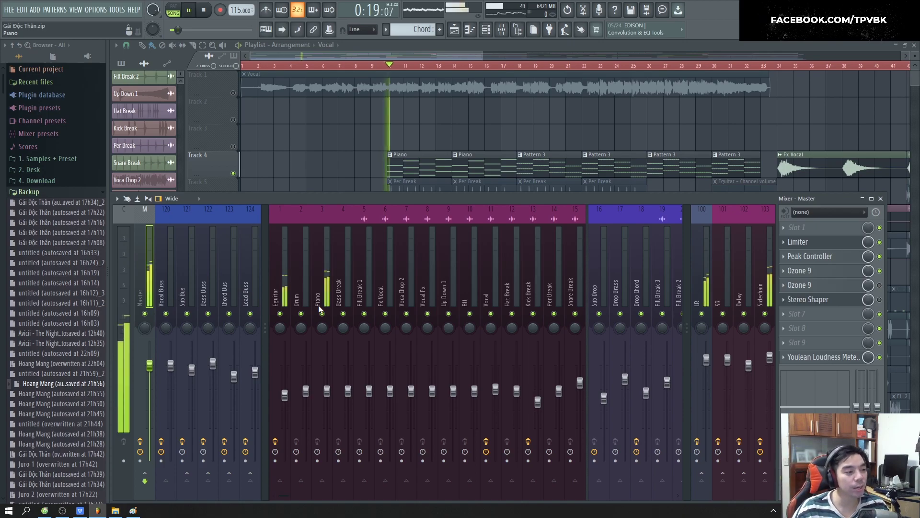
# Stop playback and add a Stereo Shaper to slot 3 of the Eguitar mixer channel
pyautogui.click(289, 304)
pyautogui.press('space')
pyautogui.click(798, 256)
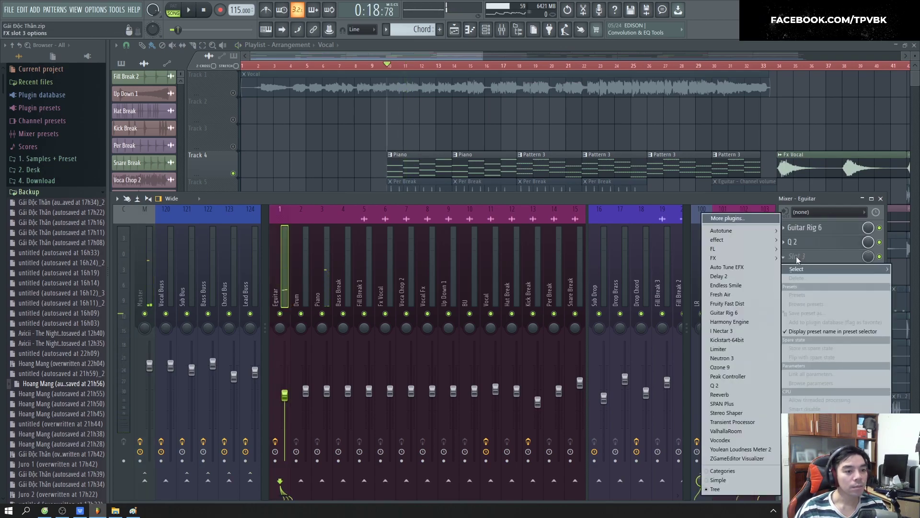
pyautogui.click(741, 413)
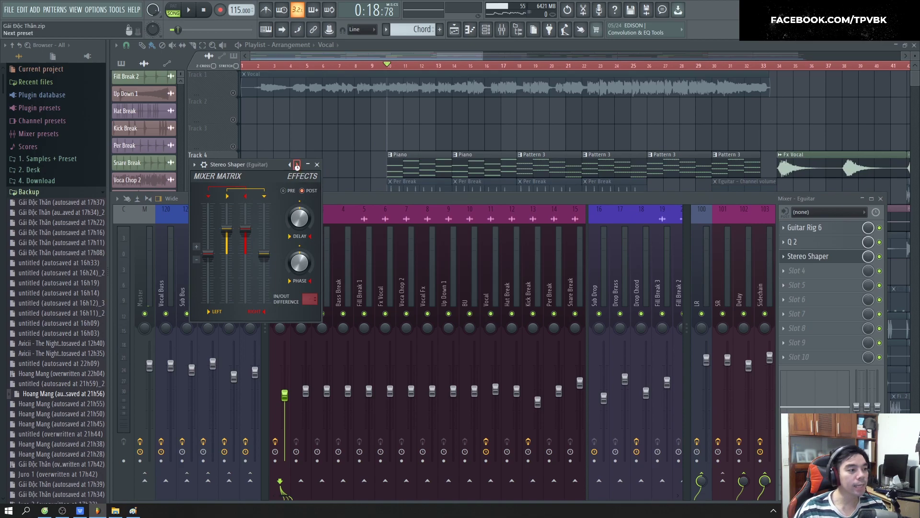
# Add a Stereo Shaper to slot 1 of the Piano mixer channel
pyautogui.click(340, 289)
pyautogui.click(322, 287)
pyautogui.click(818, 228)
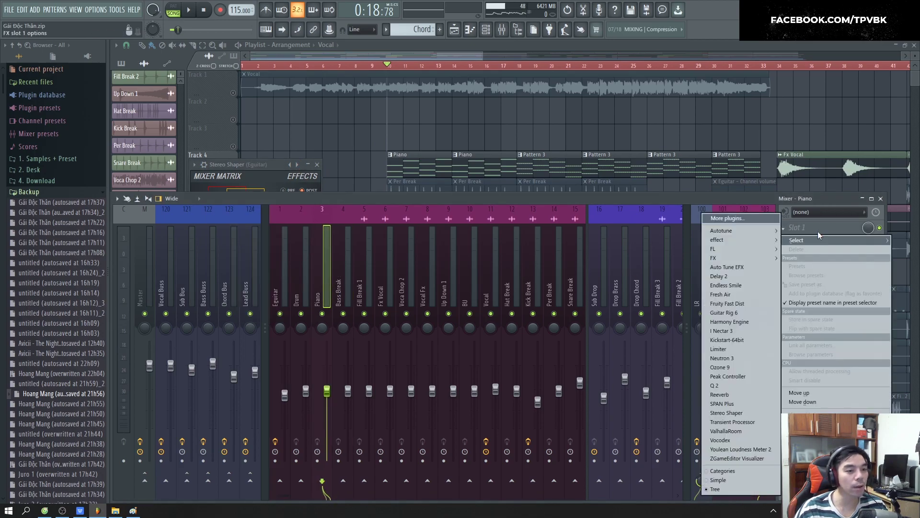
pyautogui.click(727, 413)
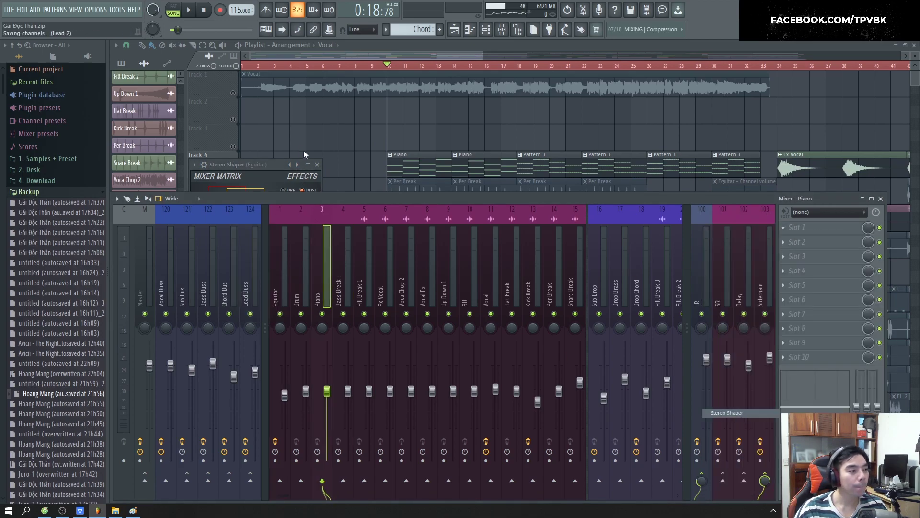
# Play from bar 10 and reset the Phase setting of the Piano channel's Stereo Shaper
pyautogui.press('space')
pyautogui.moveTo(199, 95); pyautogui.dragTo(523, 133)
pyautogui.rightClick(565, 233)
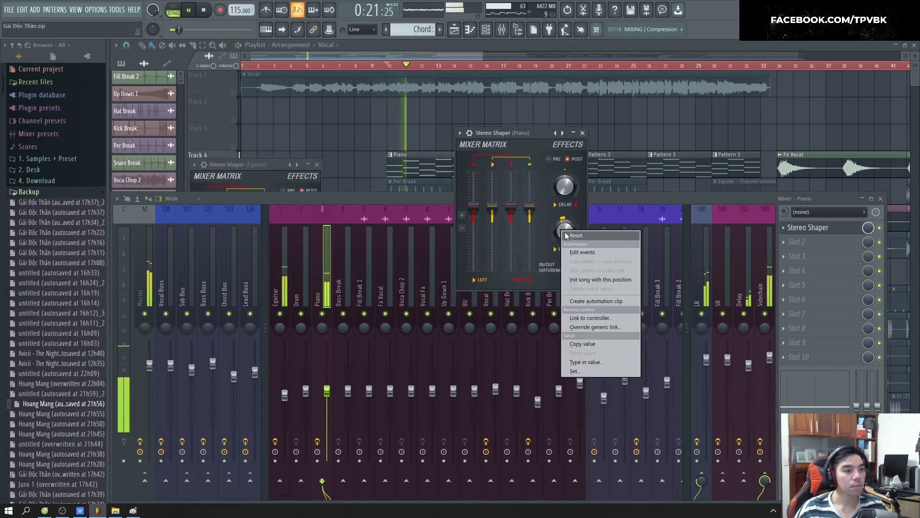
pyautogui.click(565, 235)
# Reset the Phase setting of the Eguitar channel's Stereo Shaper and replay from bar 10
pyautogui.click(275, 292)
pyautogui.click(839, 259)
pyautogui.click(838, 259)
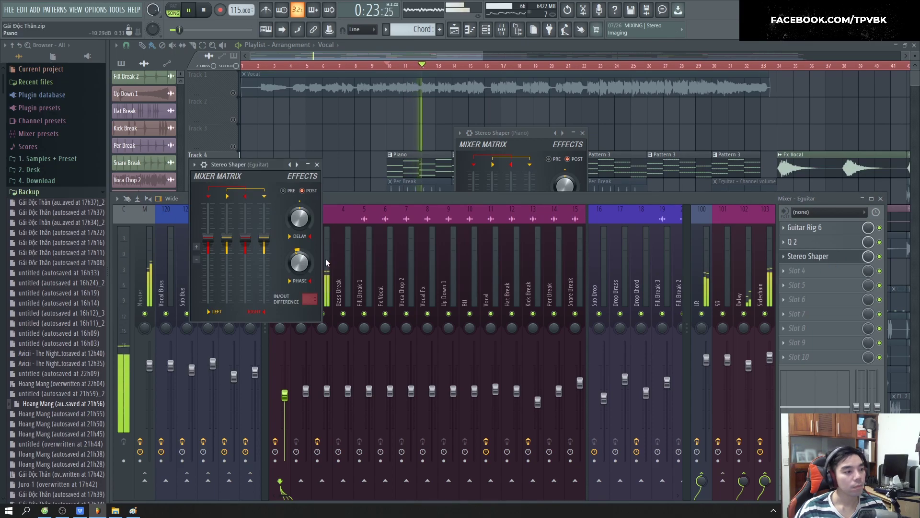
pyautogui.rightClick(301, 263)
pyautogui.click(310, 268)
pyautogui.press('space')
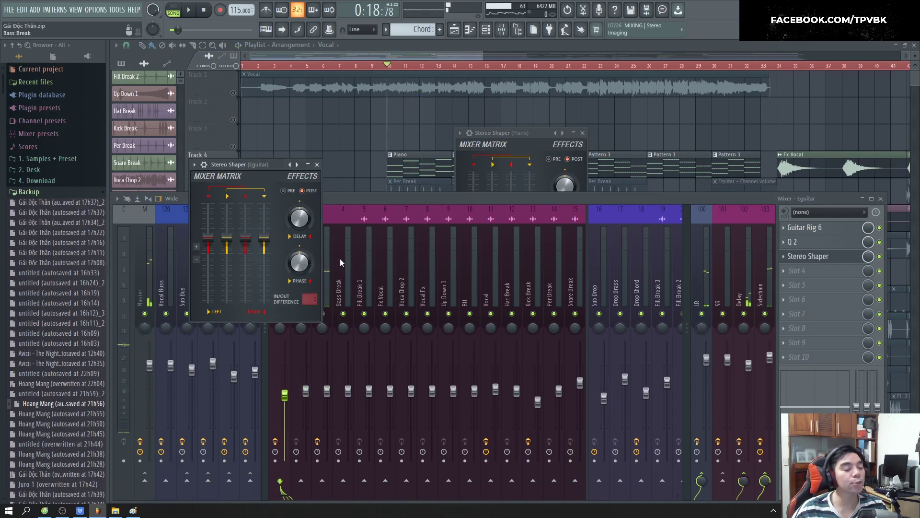
pyautogui.press('space')
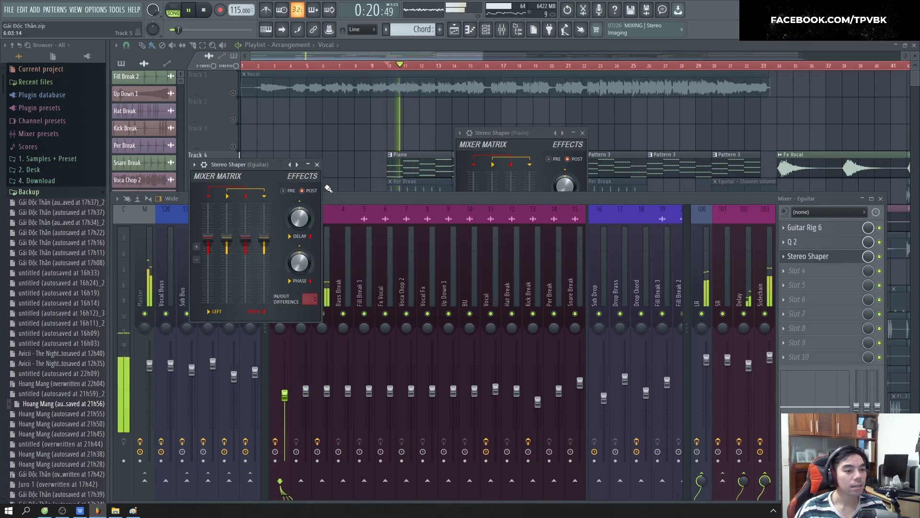
pyautogui.press('space')
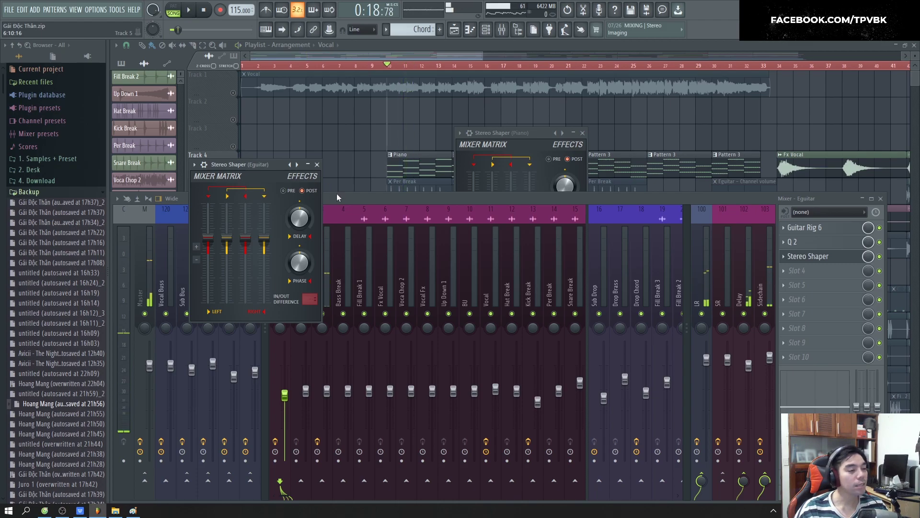
# Move the Eguitar Stereo Shaper window aside, pan Eguitar 33% left and Drum 33% right, and play briefly
pyautogui.moveTo(254, 164); pyautogui.dragTo(799, 124)
pyautogui.moveTo(280, 328); pyautogui.dragTo(301, 311)
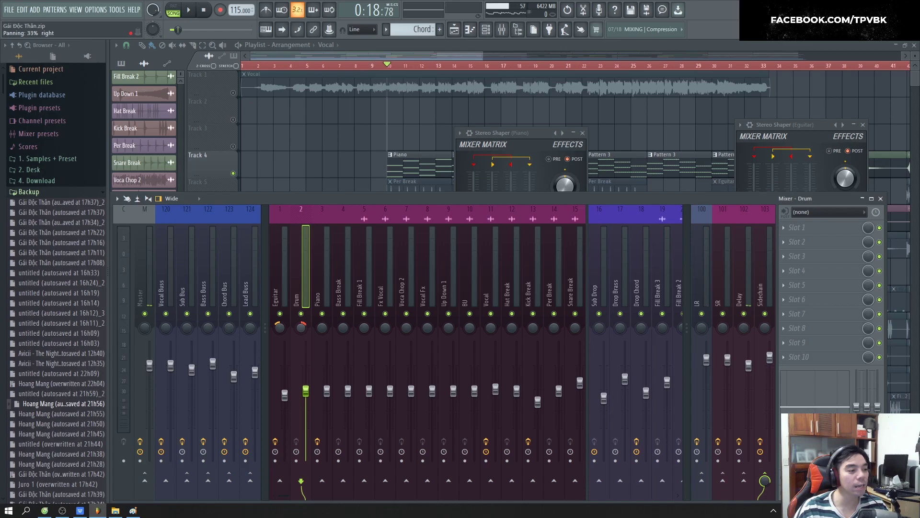
pyautogui.press('space')
pyautogui.press('space')
# Centre the Drum panning, pan the Piano channel 38% right instead, and play from bar 10 twice
pyautogui.click(279, 329)
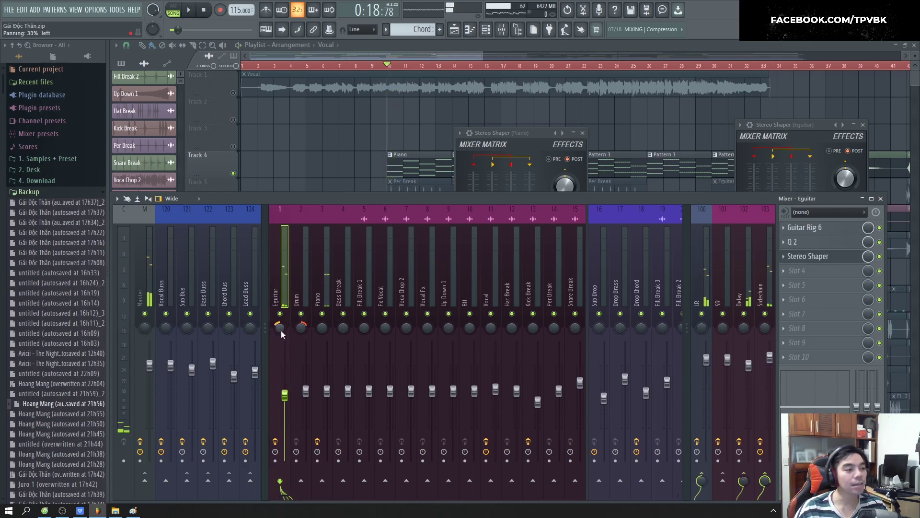
pyautogui.click(301, 329)
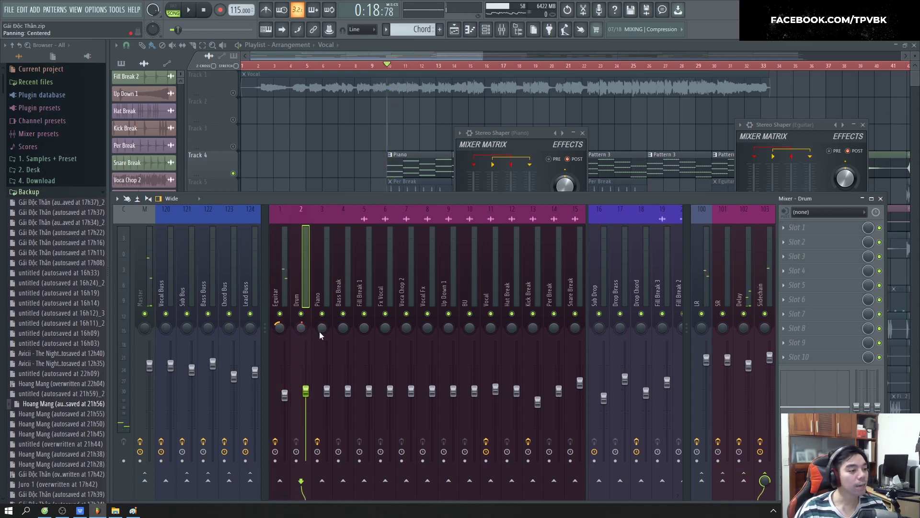
pyautogui.moveTo(319, 329); pyautogui.dragTo(318, 316)
pyautogui.press('space')
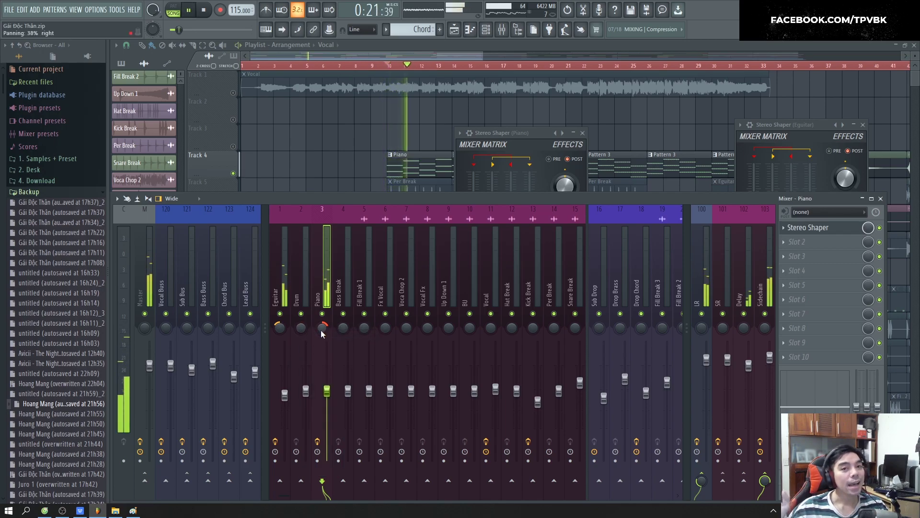
pyautogui.press('space')
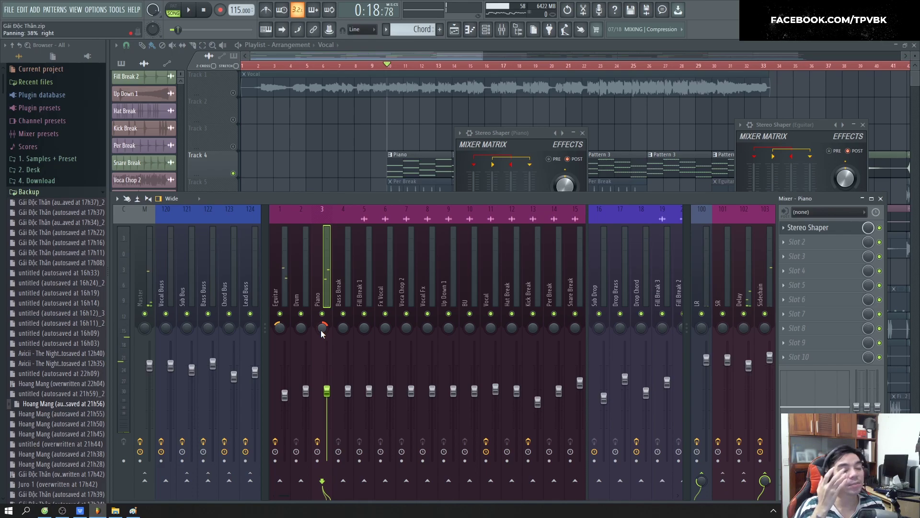
pyautogui.press('space')
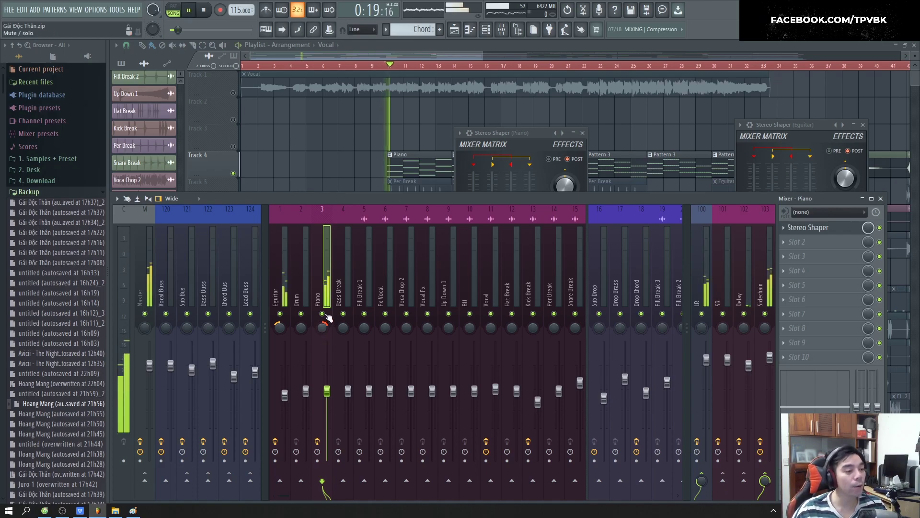
pyautogui.press('space')
# Select the Master channel, re-enable all playlist tracks and play the full arrangement briefly from bar 10
pyautogui.click(148, 289)
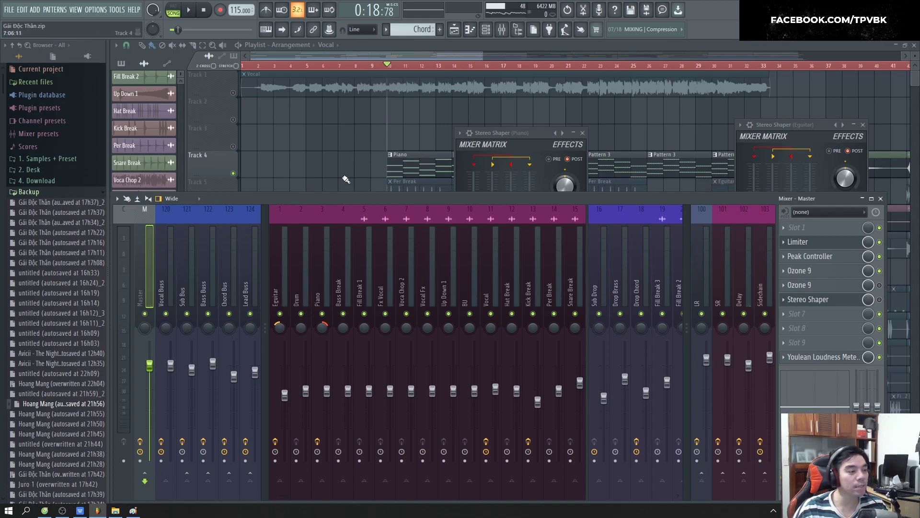
pyautogui.click(238, 179)
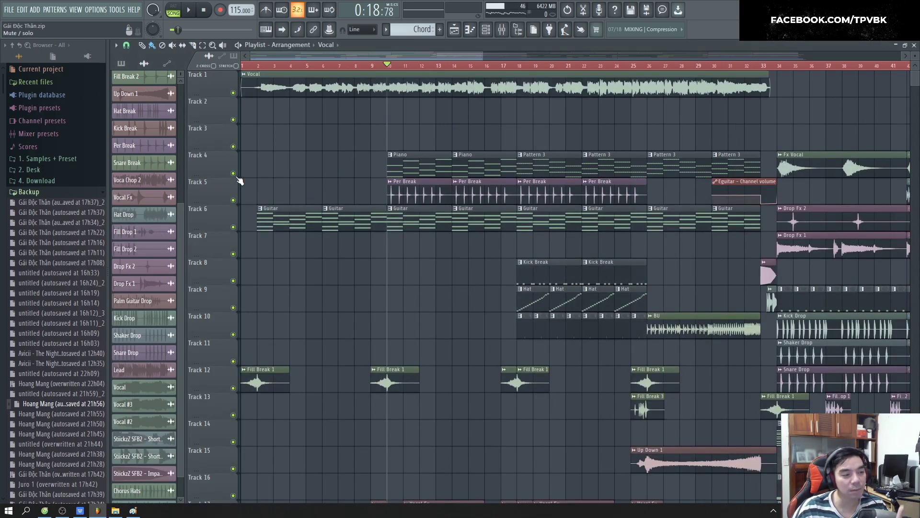
pyautogui.press('space')
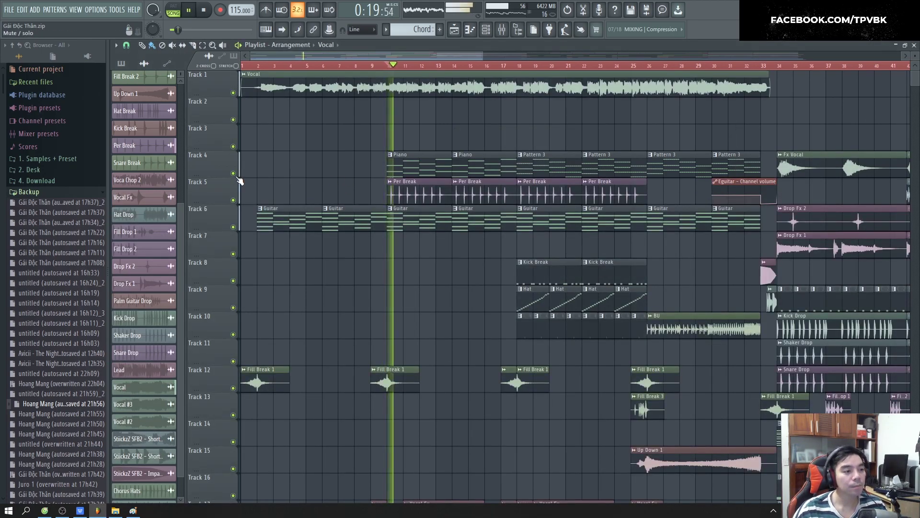
pyautogui.press('space')
# Mute the Vocal clip's Track 1 and play the instruments from bar 10 with the mixer shown
pyautogui.click(234, 93)
pyautogui.press('space')
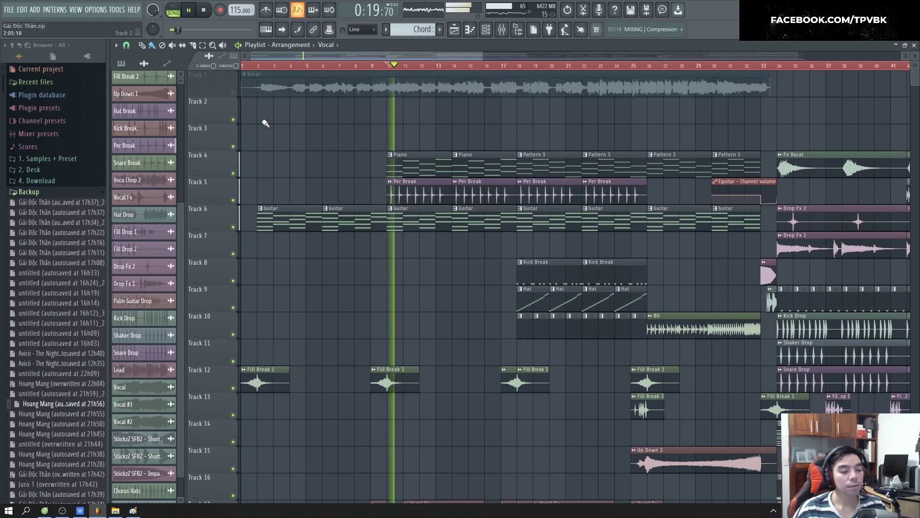
pyautogui.press('F9')
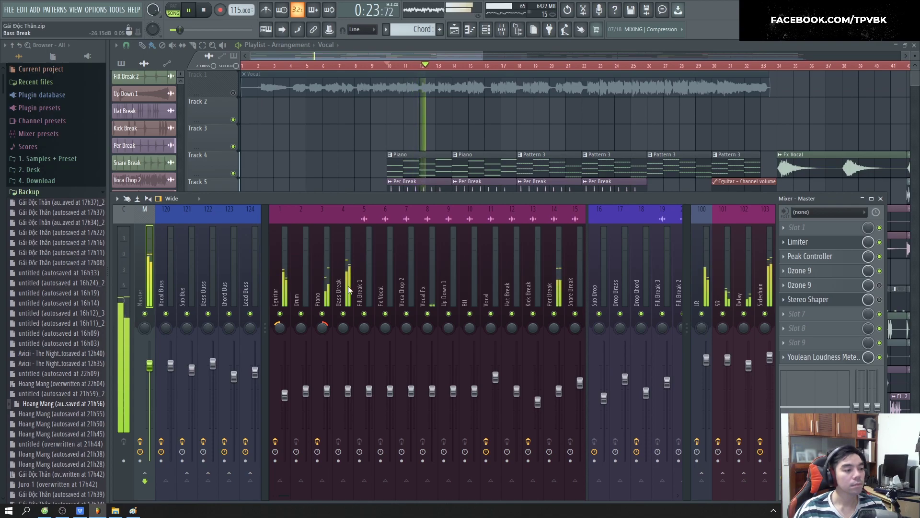
pyautogui.press('space')
# Reset the Eguitar and Piano panning to centre and play the instruments from bar 10
pyautogui.rightClick(279, 327)
pyautogui.click(290, 330)
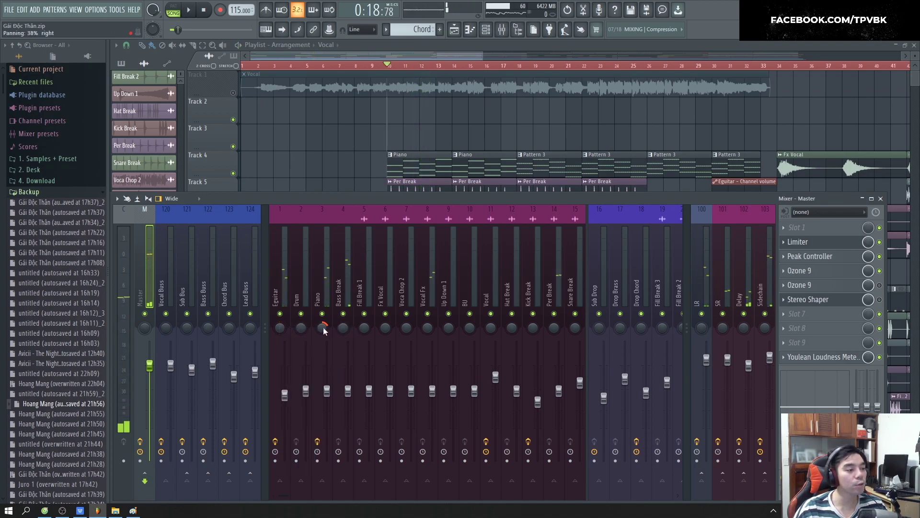
pyautogui.rightClick(327, 329)
pyautogui.click(330, 330)
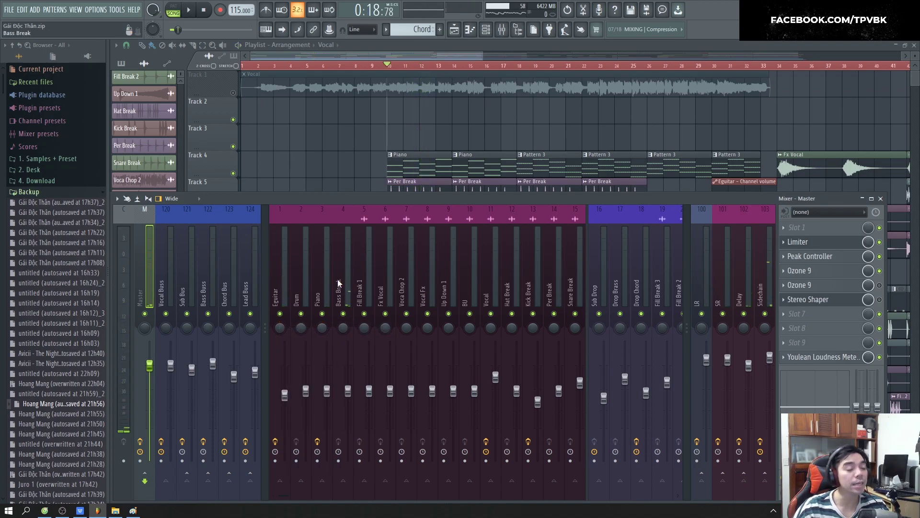
pyautogui.press('space')
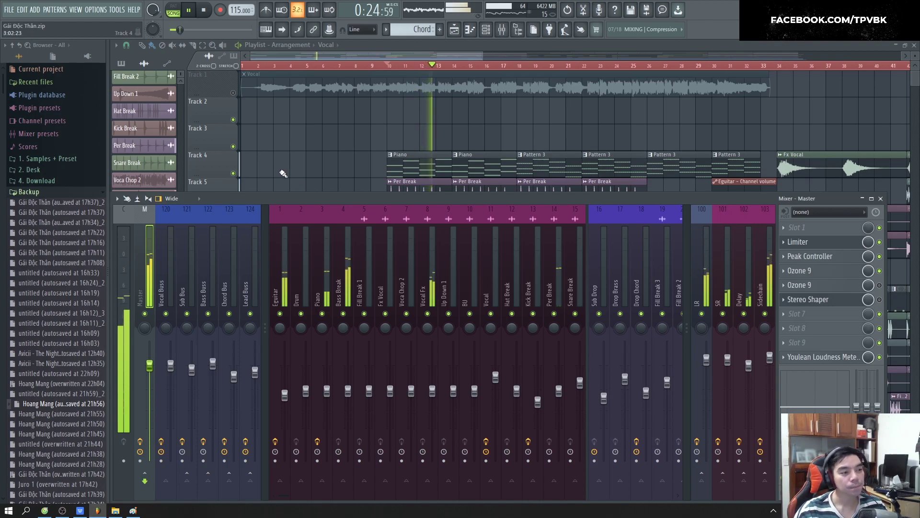
pyautogui.press('space')
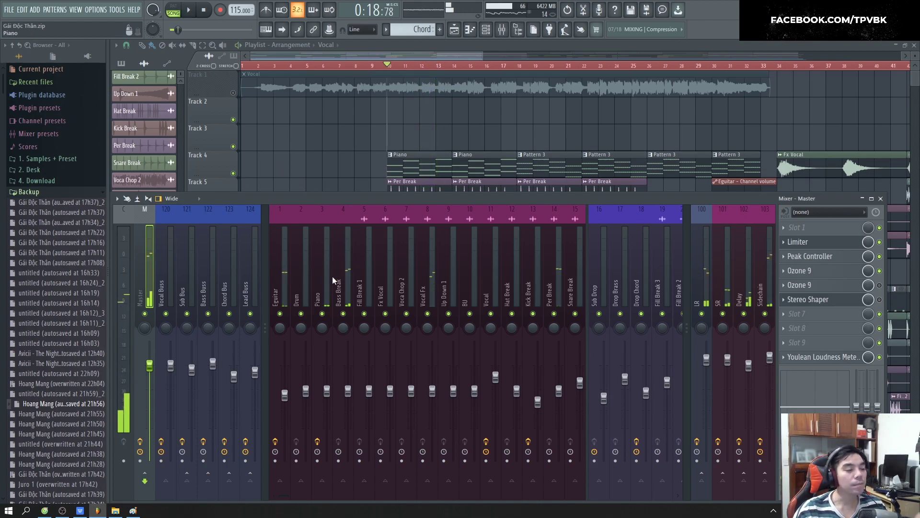
# Pan Eguitar 43% left and Piano to the right, and play from bar 10 with Bass Break muted
pyautogui.click(325, 278)
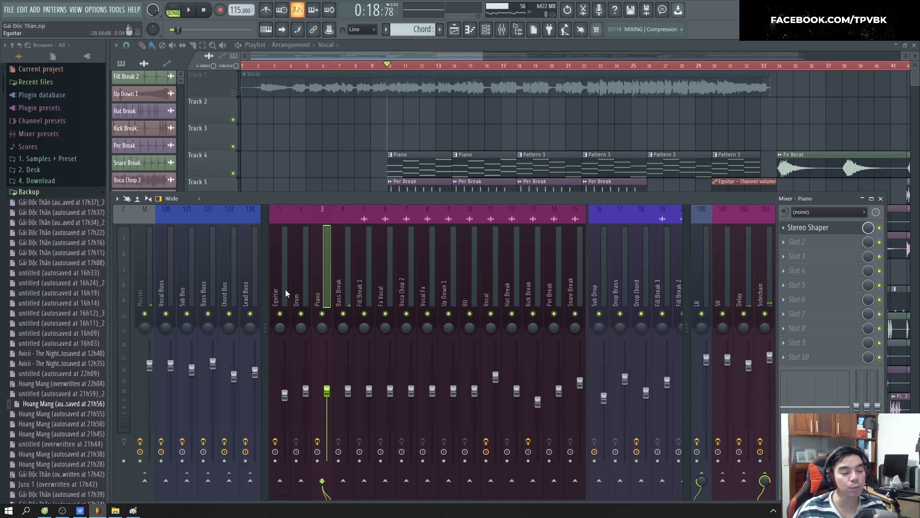
pyautogui.moveTo(284, 330)
pyautogui.mouseDown()
pyautogui.moveTo(283, 343)
pyautogui.moveTo(324, 317)
pyautogui.moveTo(280, 339)
pyautogui.mouseUp()
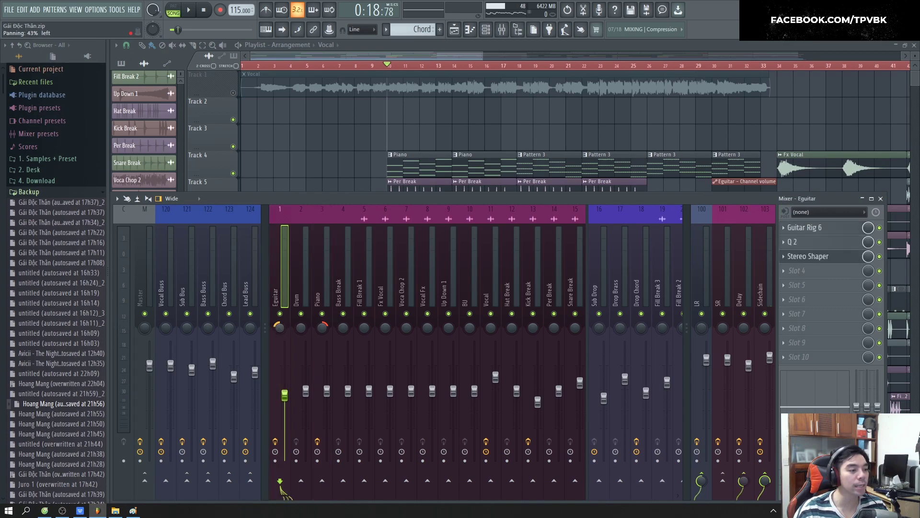
pyautogui.press('space')
pyautogui.click(343, 314)
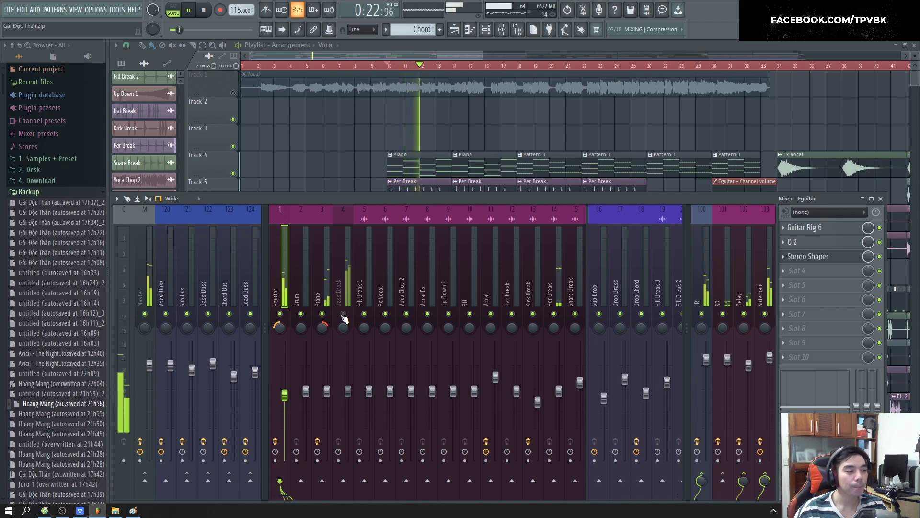
# Unmute Bass Break and replay the panned instruments from bar 10
pyautogui.click(343, 314)
pyautogui.press('space')
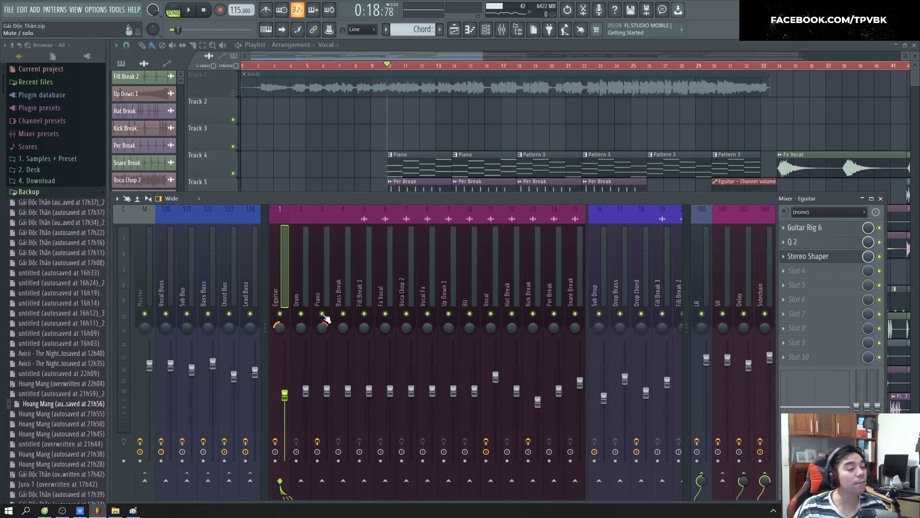
pyautogui.press('space')
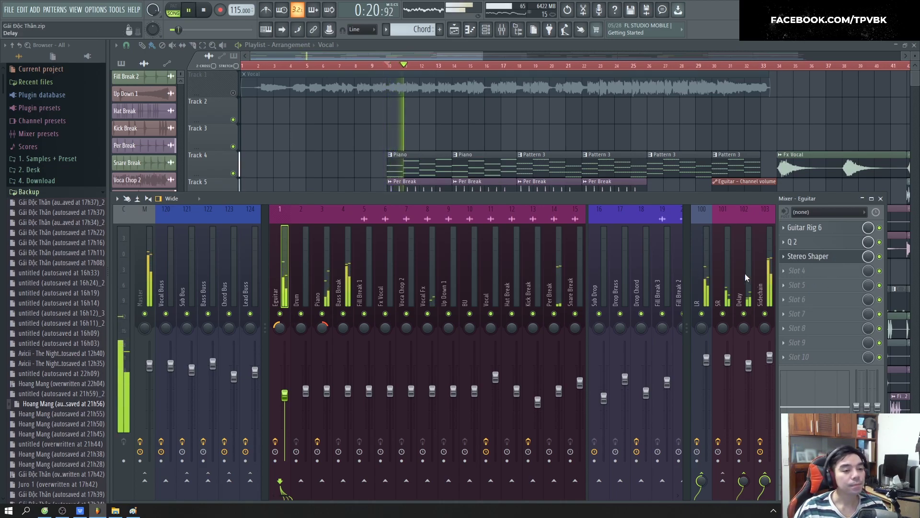
pyautogui.press('space')
# Remove the Stereo Shaper effect from the Eguitar and Piano channels
pyautogui.rightClick(843, 256)
pyautogui.click(853, 277)
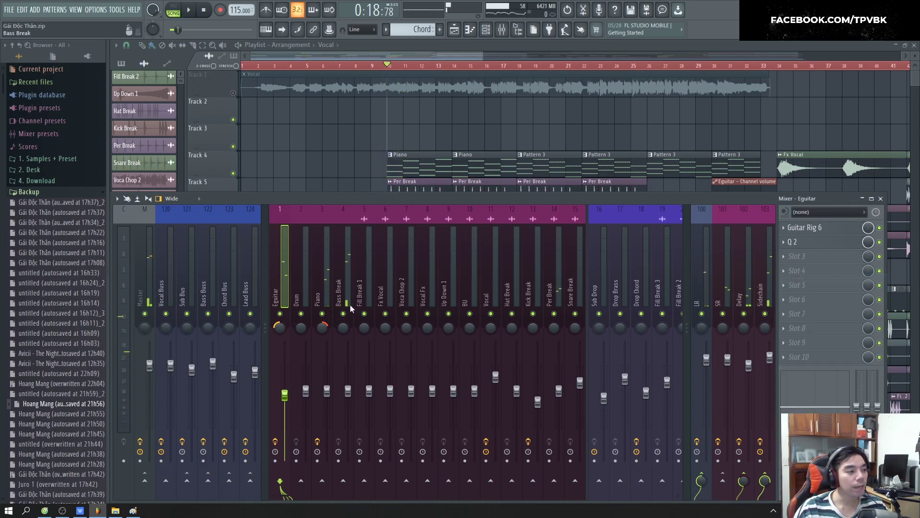
pyautogui.click(322, 302)
pyautogui.rightClick(792, 235)
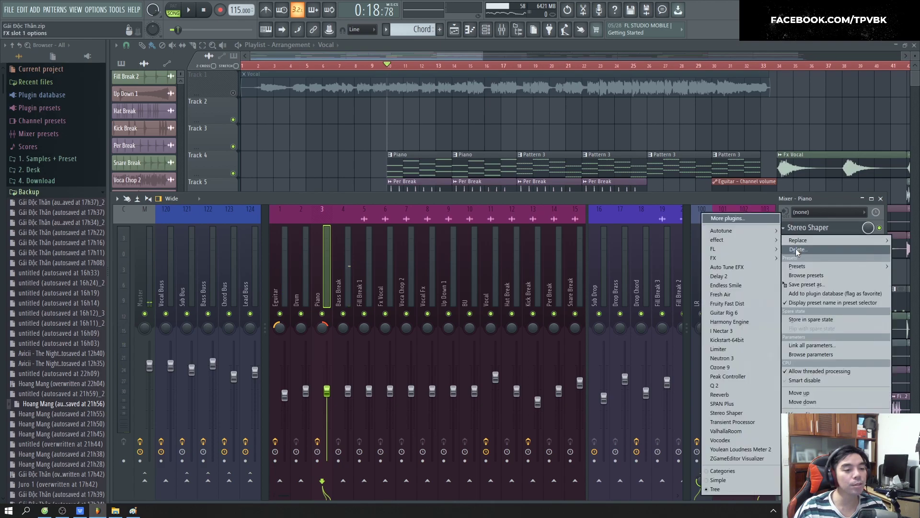
pyautogui.click(798, 249)
# Narrow the panning of Eguitar to 22% left and of Piano to slightly right, and play briefly from bar 10
pyautogui.moveTo(280, 329); pyautogui.dragTo(323, 333)
pyautogui.press('space')
pyautogui.press('space')
# Add Stereo Shaper to Eguitar's slot 3 and switch to the preset with all four mixer matrix faders level
pyautogui.click(287, 299)
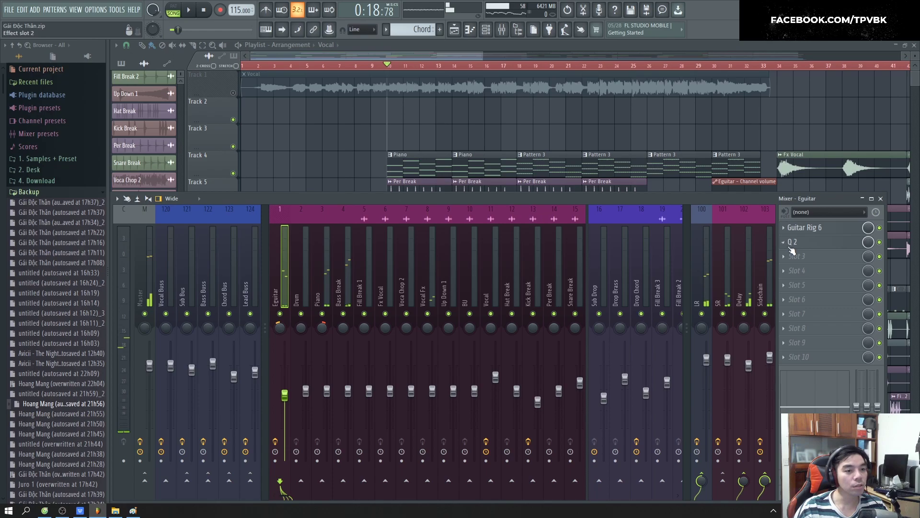
pyautogui.click(795, 257)
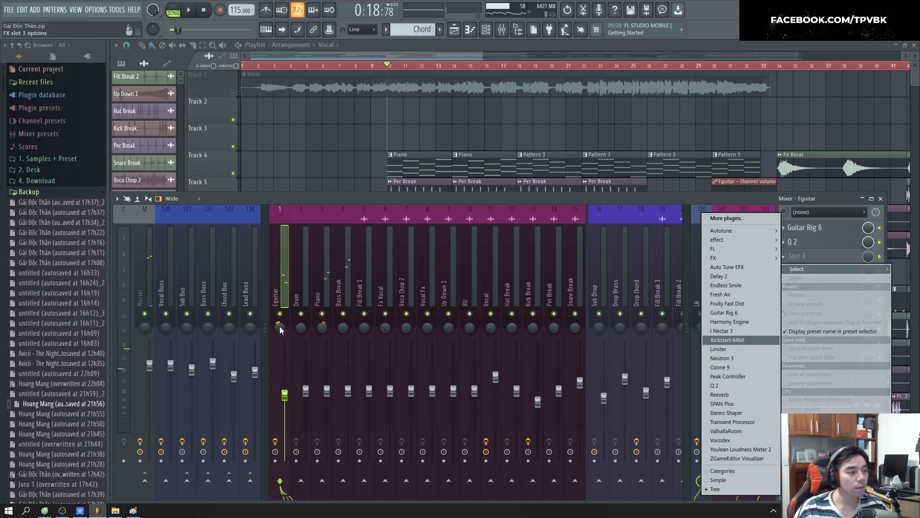
pyautogui.click(284, 291)
pyautogui.click(794, 257)
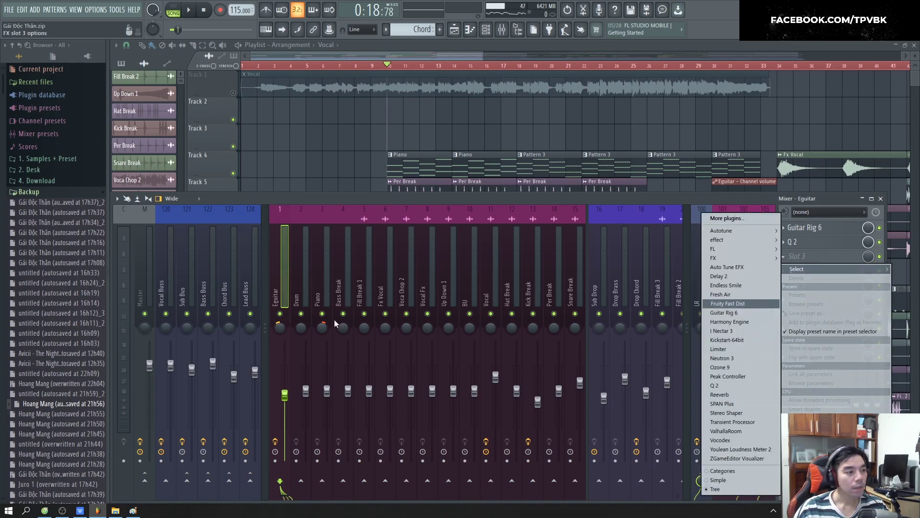
pyautogui.click(726, 412)
pyautogui.moveTo(816, 126); pyautogui.dragTo(714, 136)
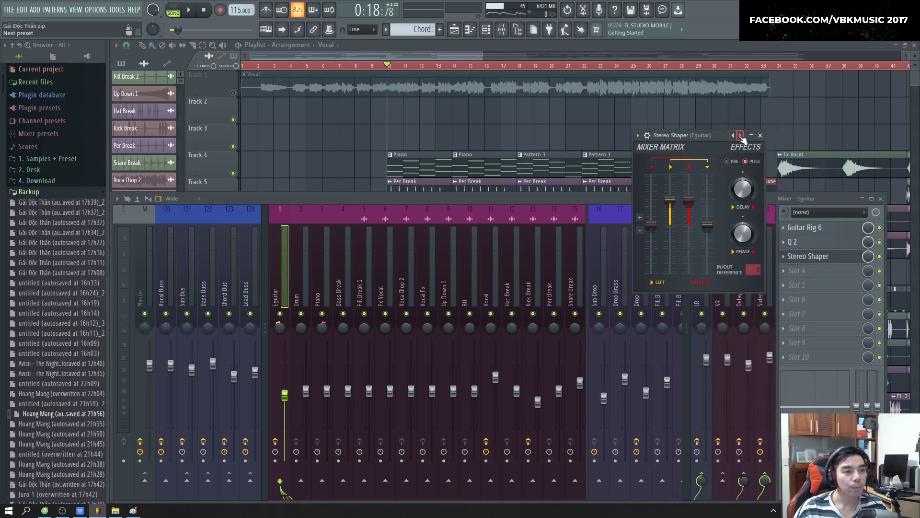
pyautogui.rightClick(753, 238)
pyautogui.click(754, 238)
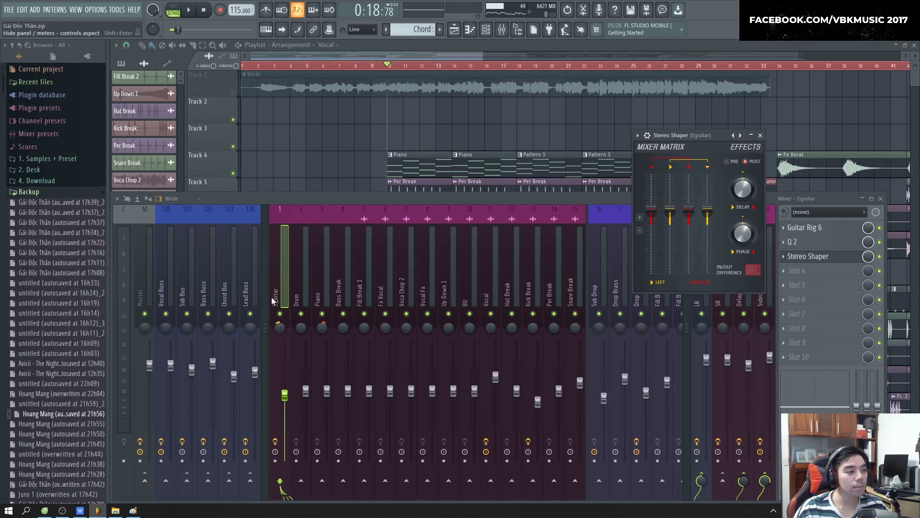
# Solo Eguitar, reset its panning to centre and play it from bar 10
pyautogui.rightClick(280, 314)
pyautogui.press('space')
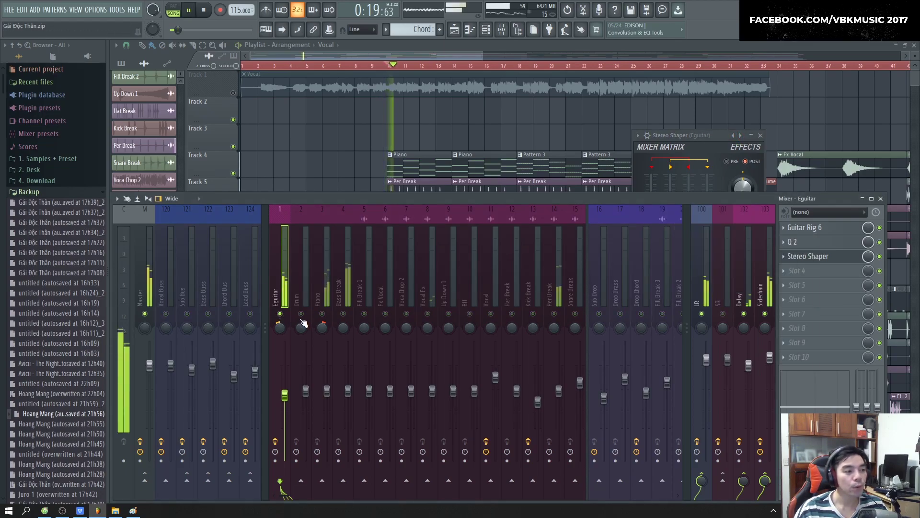
pyautogui.press('space')
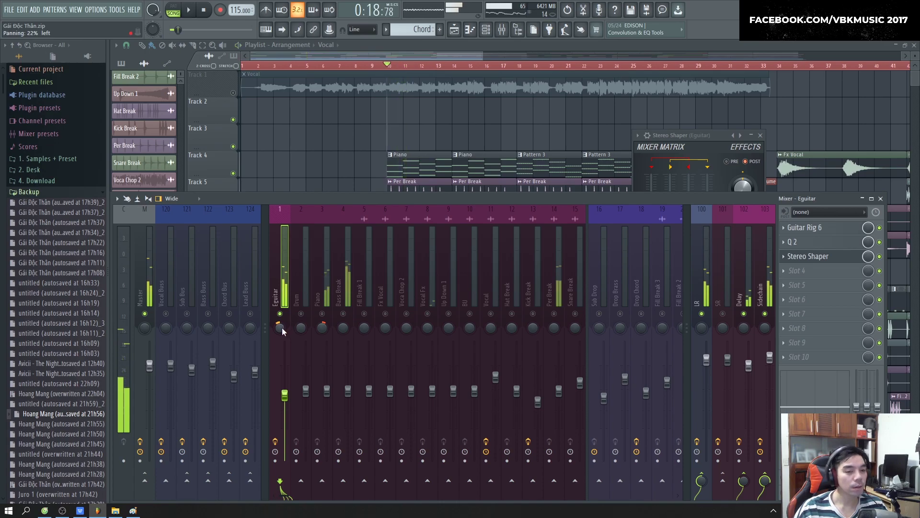
pyautogui.moveTo(282, 327); pyautogui.dragTo(282, 322)
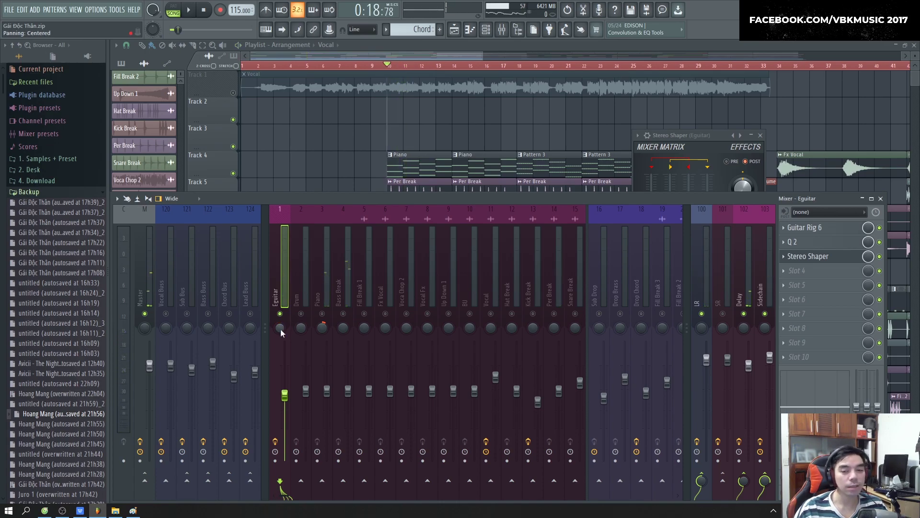
pyautogui.press('space')
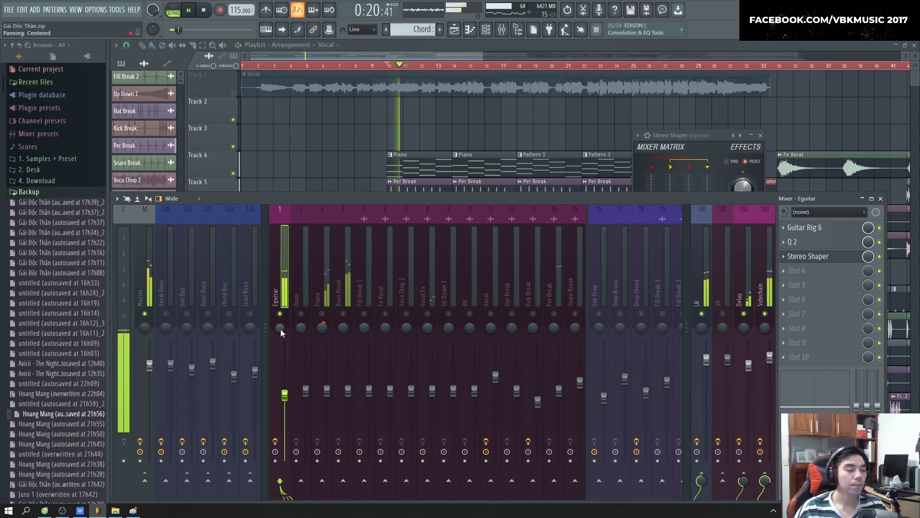
pyautogui.press('space')
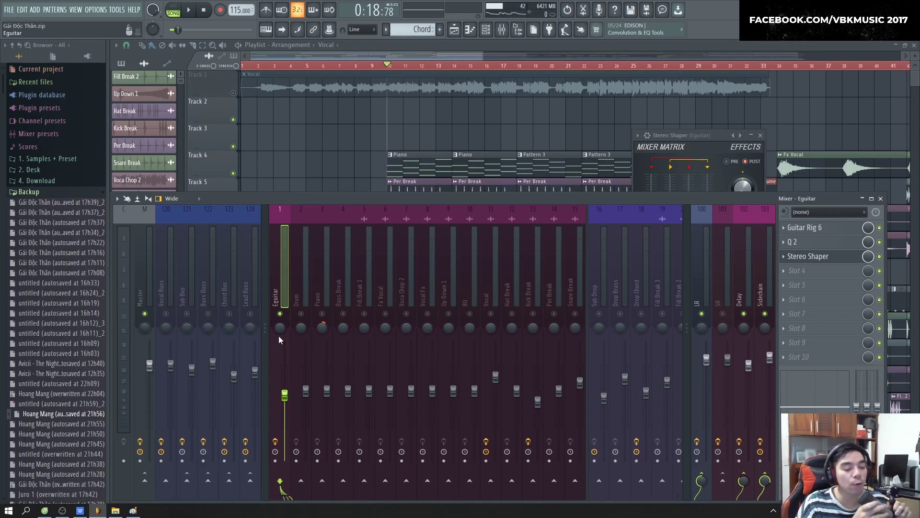
# Load Ozone 9 into Eguitar's slot 4 during playback and stop once it has opened
pyautogui.press('space')
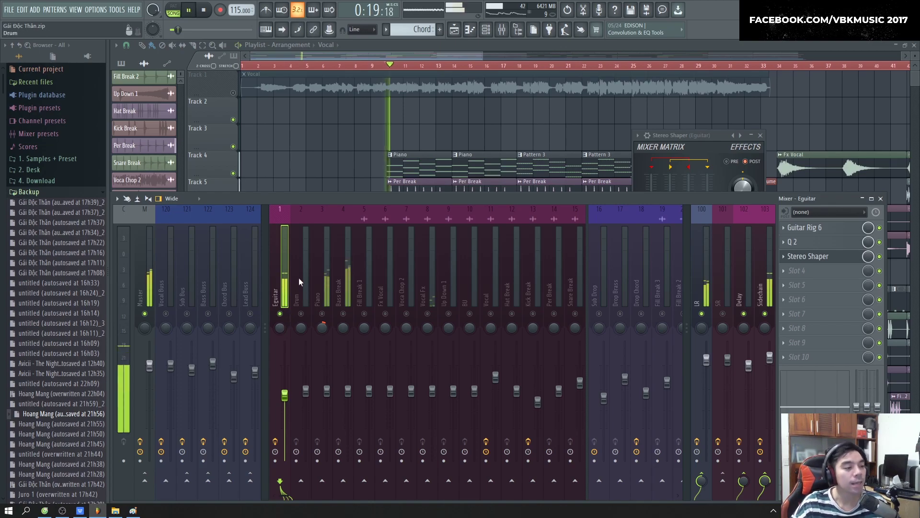
pyautogui.click(789, 272)
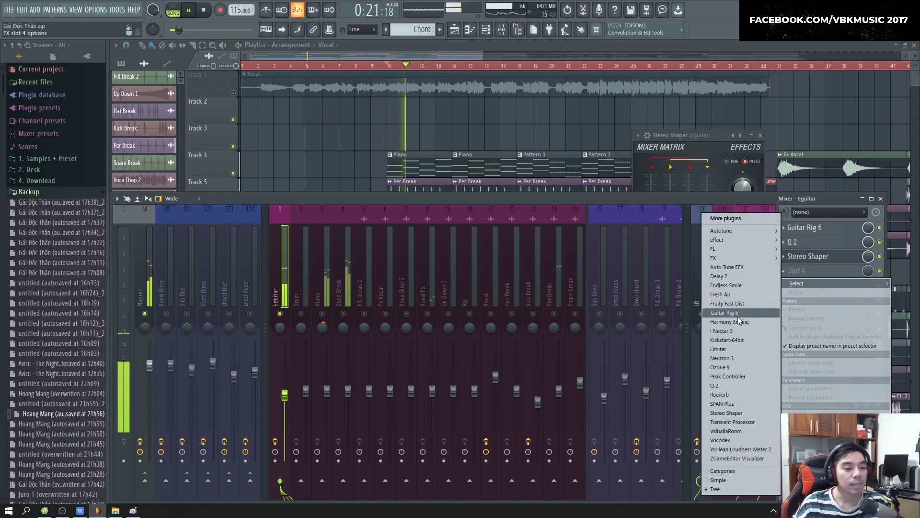
pyautogui.click(737, 367)
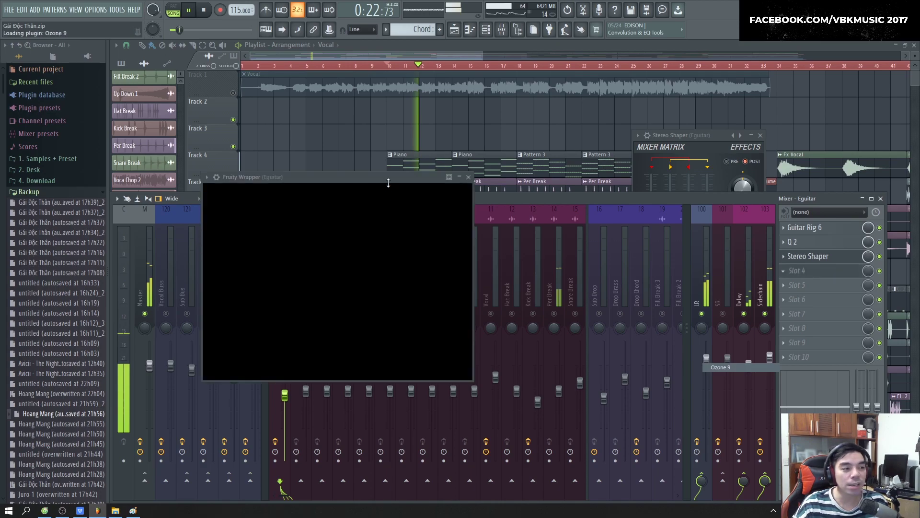
pyautogui.moveTo(394, 181); pyautogui.dragTo(455, 167)
pyautogui.press('space')
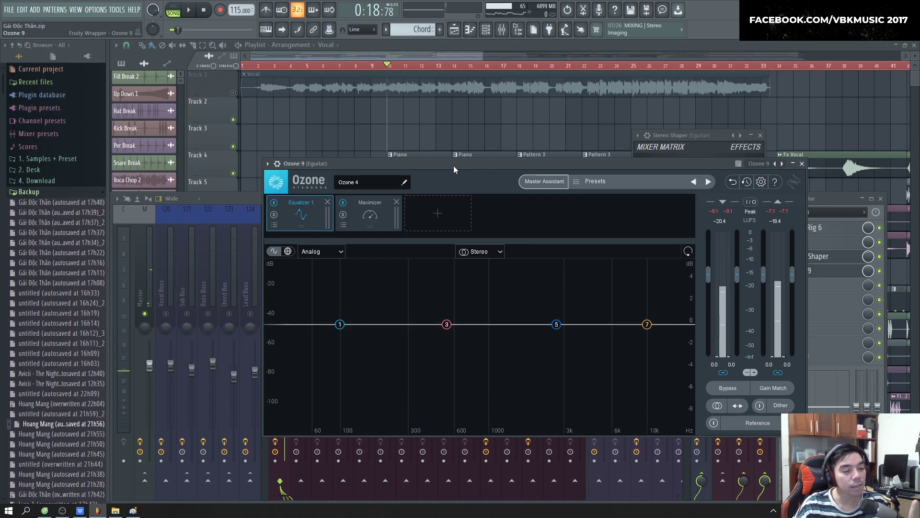
# Replace Ozone's Equalizer and Maximizer modules with an Imager module
pyautogui.click(328, 203)
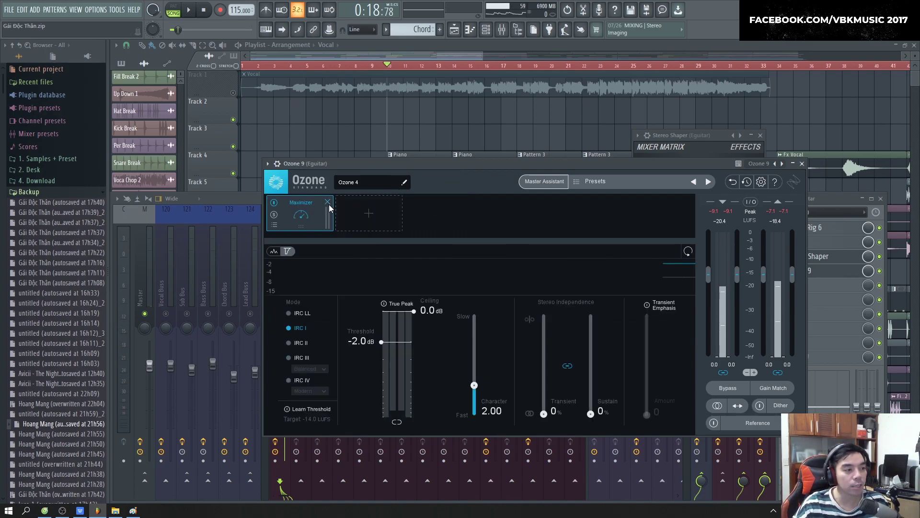
pyautogui.click(328, 202)
pyautogui.click(301, 214)
pyautogui.click(293, 298)
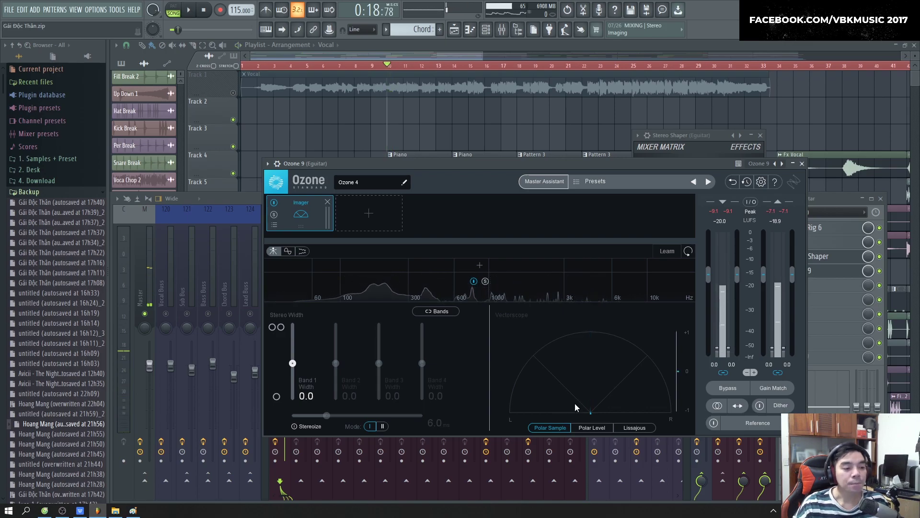
# Play the soloed Eguitar twice from bar 10 to examine its stereo image in the Imager's vectorscope
pyautogui.press('space')
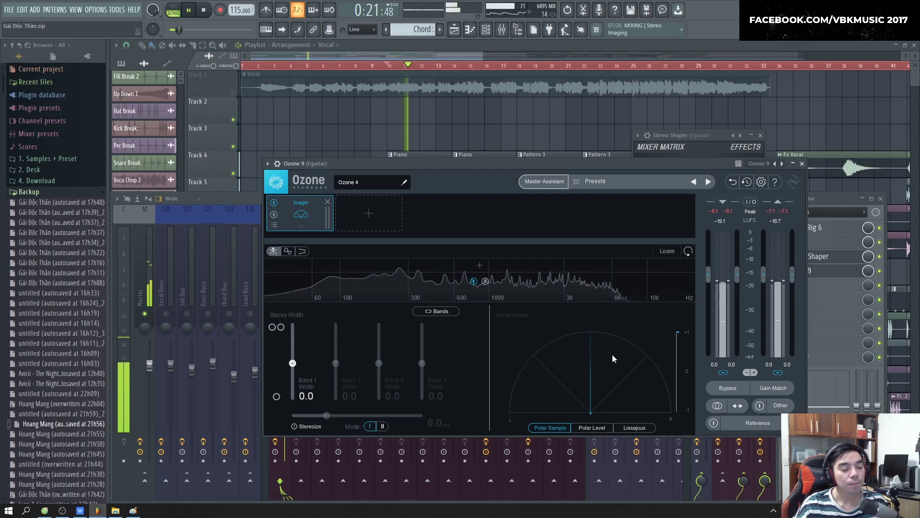
pyautogui.press('space')
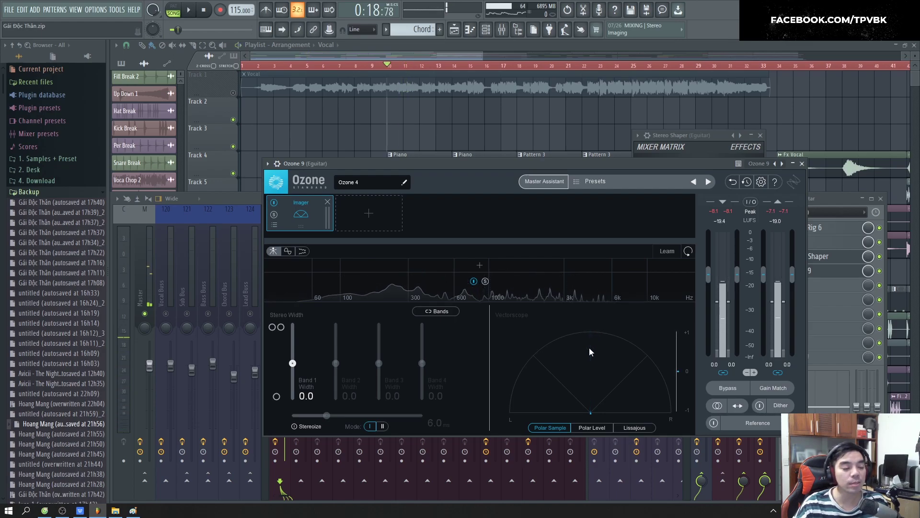
pyautogui.press('space')
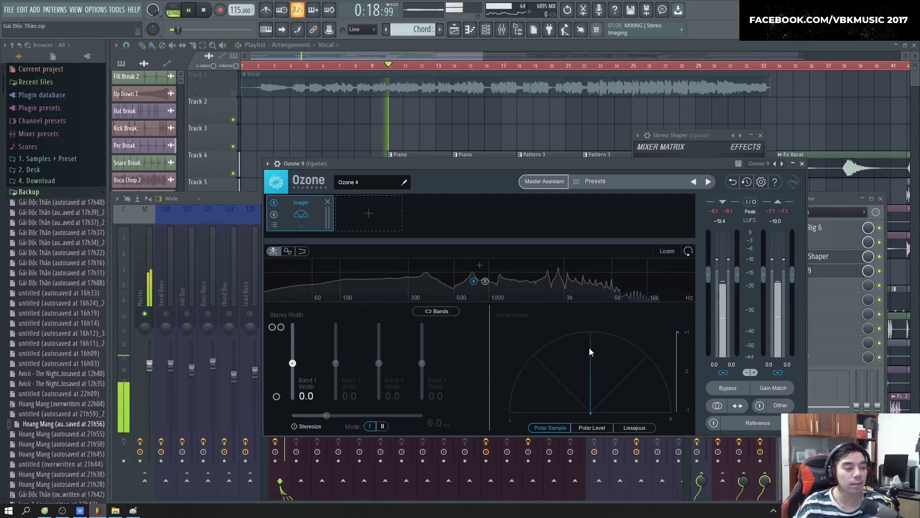
pyautogui.press('space')
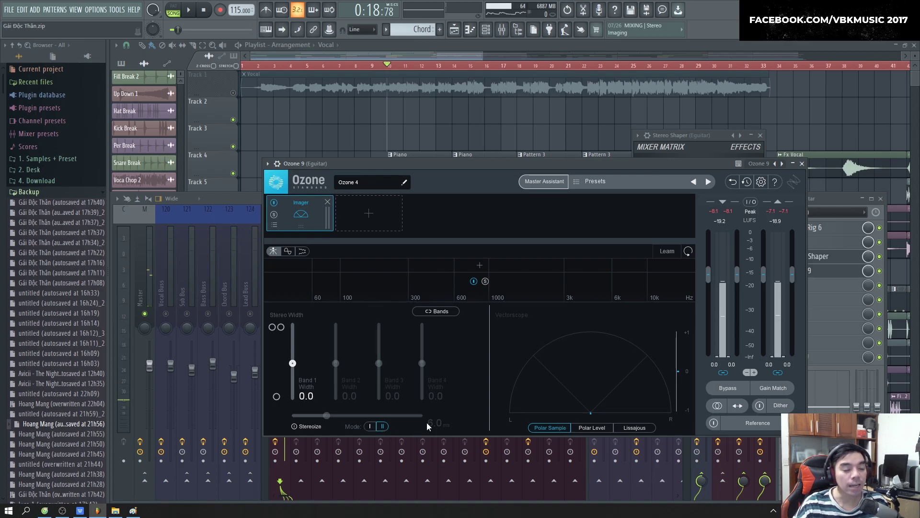
# Turn on Stereoize in mode II with a 6.1 ms delay and raise Band 1 Width to 100 during playback
pyautogui.press('space')
pyautogui.click(327, 416)
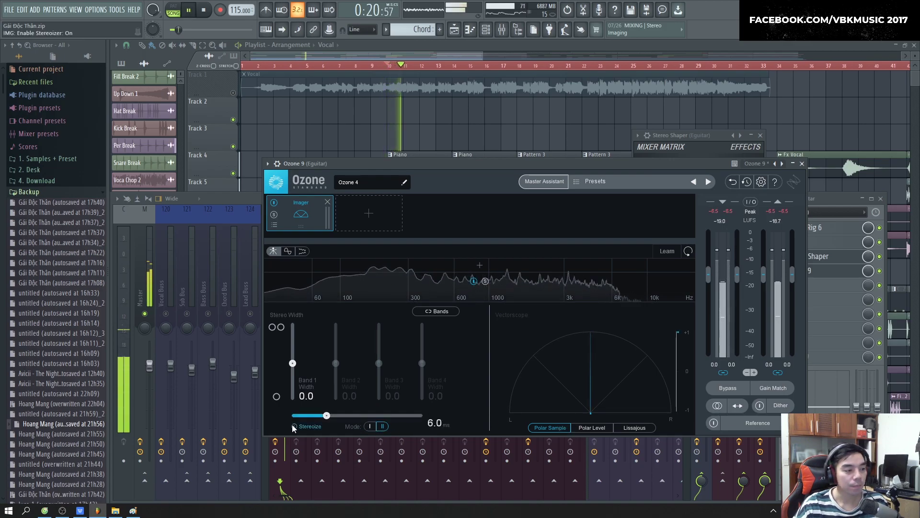
pyautogui.moveTo(327, 416)
pyautogui.mouseDown()
pyautogui.moveTo(339, 416)
pyautogui.moveTo(327, 417)
pyautogui.mouseUp()
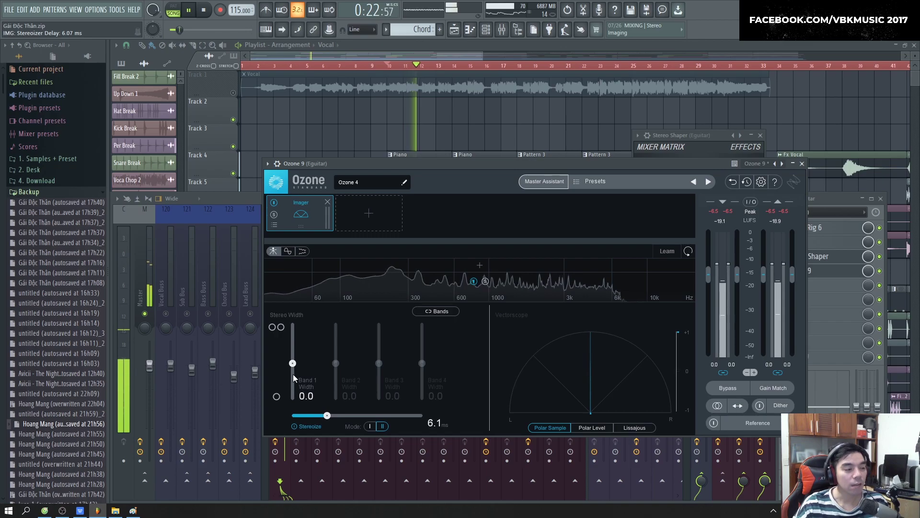
pyautogui.moveTo(293, 364); pyautogui.dragTo(307, 306)
pyautogui.press('space')
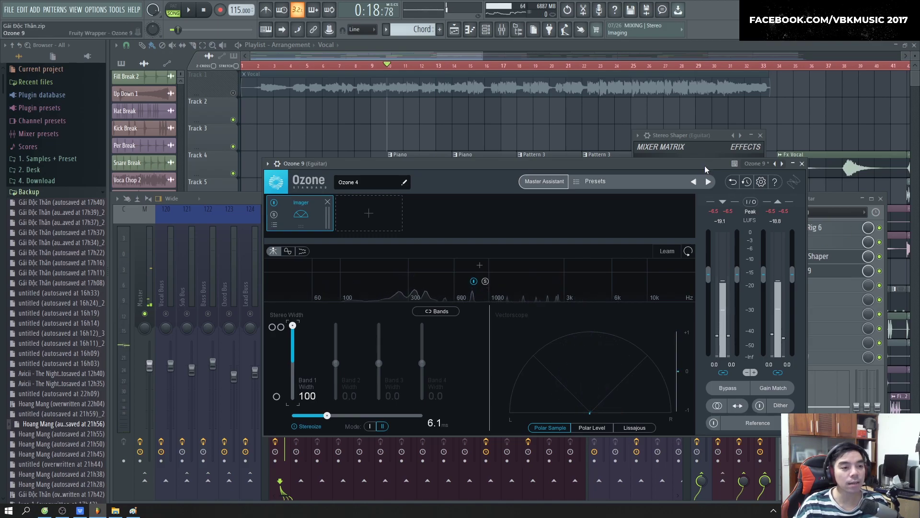
# Compare Eguitar from bar 10 with Ozone 9 switched off and back on, moving its window clear of the effect slots
pyautogui.moveTo(705, 166); pyautogui.dragTo(407, 170)
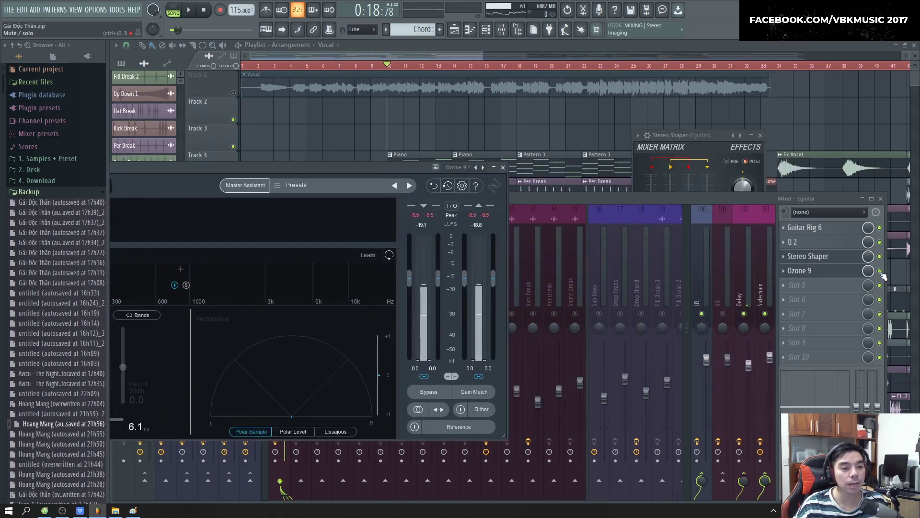
pyautogui.click(880, 271)
pyautogui.press('space')
pyautogui.click(807, 272)
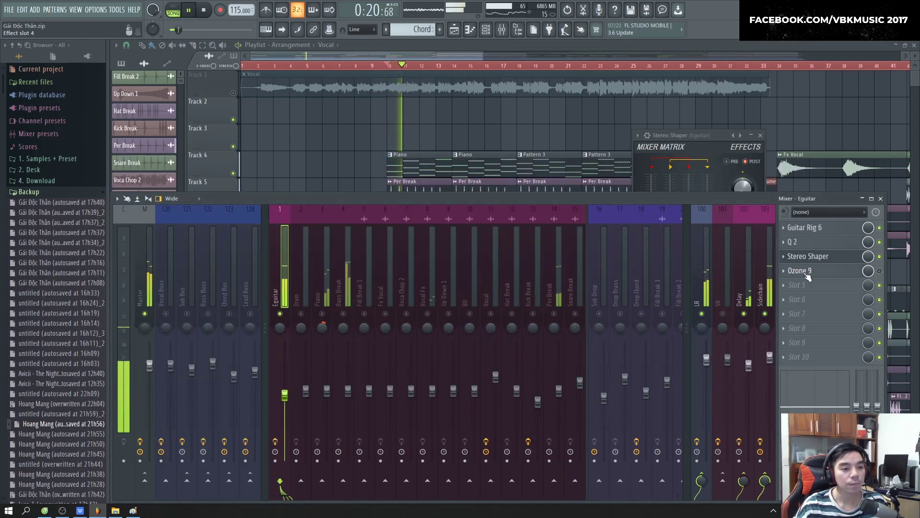
pyautogui.click(851, 272)
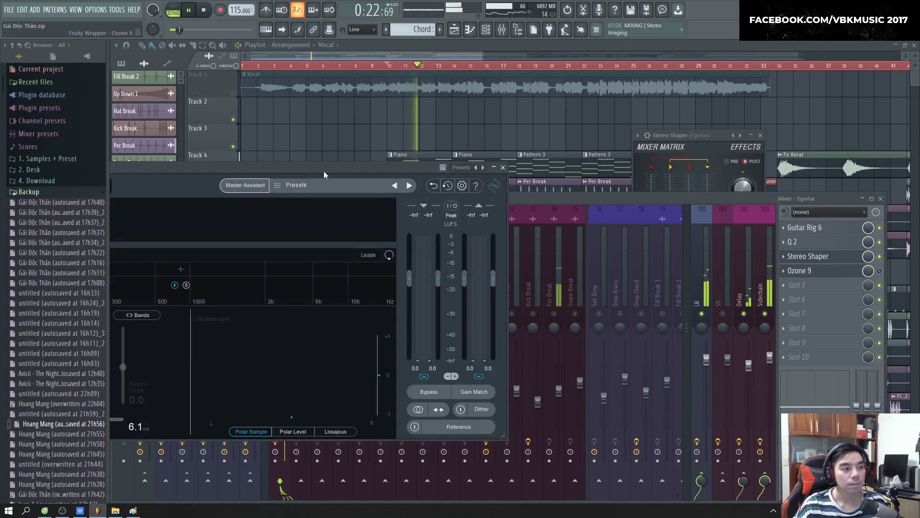
pyautogui.moveTo(323, 171); pyautogui.dragTo(483, 117)
pyautogui.click(880, 271)
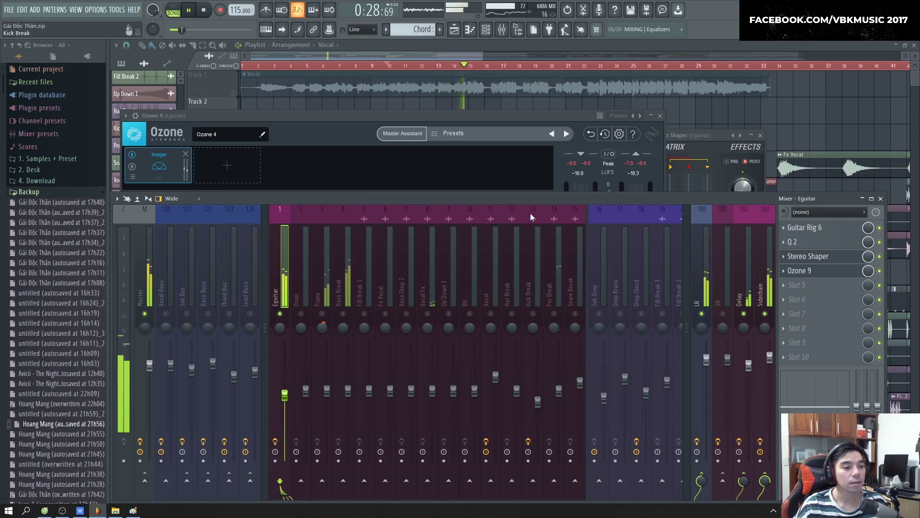
pyautogui.press('space')
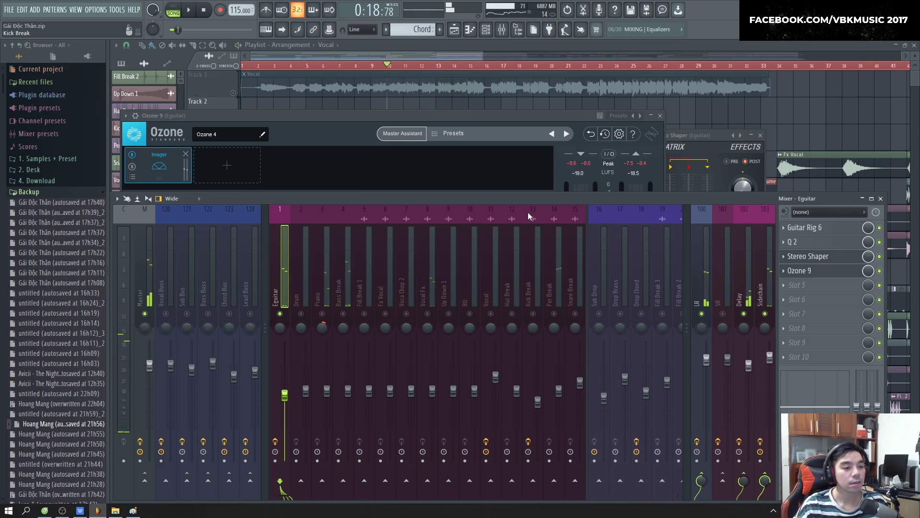
# Delete the stray Vocal clip placed at bar 29 on Track 3 and reselect Eguitar in the mixer
pyautogui.click(709, 282)
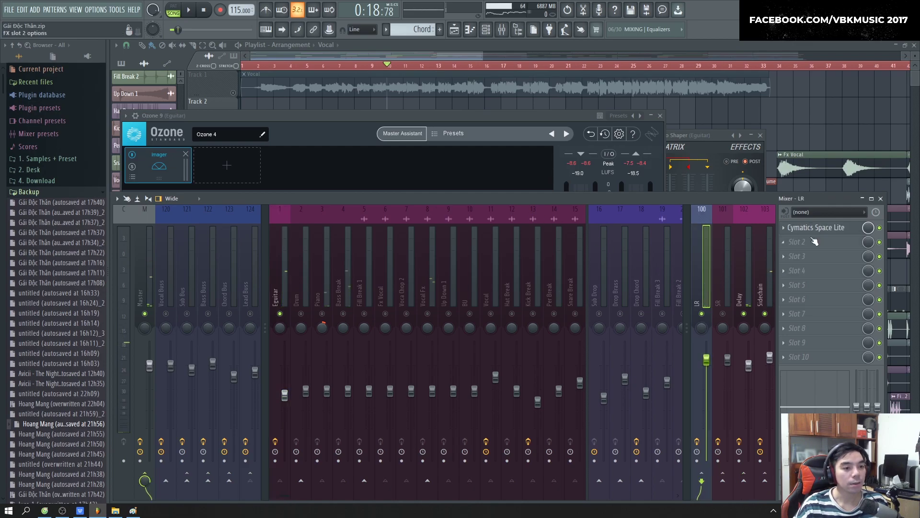
pyautogui.click(830, 234)
pyautogui.doubleClick(697, 124)
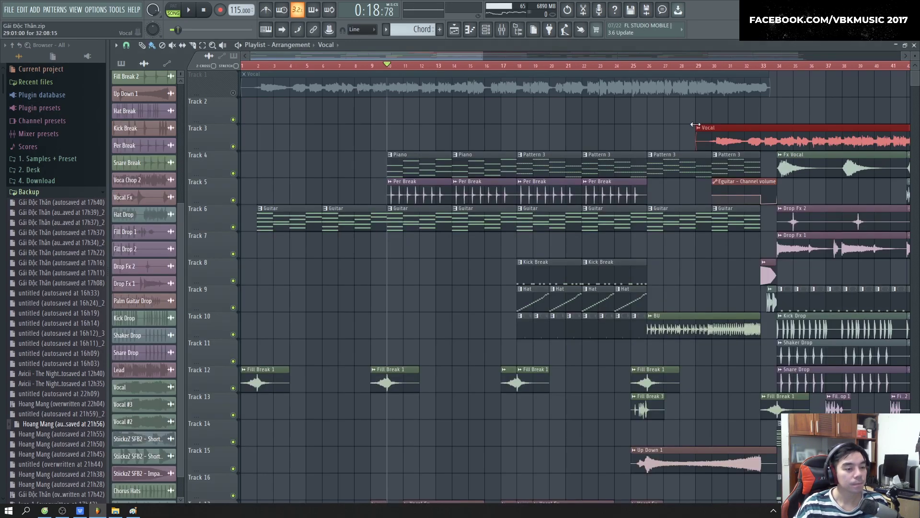
pyautogui.rightClick(743, 145)
pyautogui.press('F9')
pyautogui.click(281, 286)
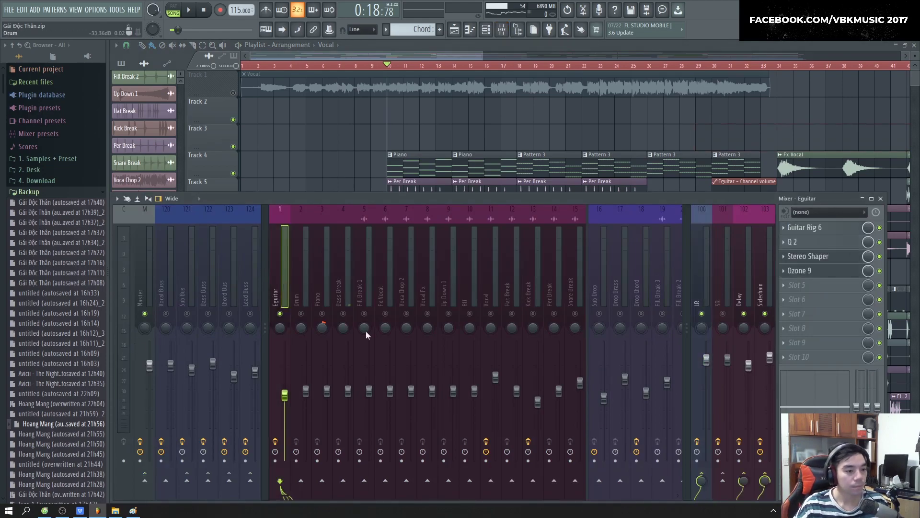
# Play the soloed Eguitar from bar 10 and inspect the Cymatics Space Lite reverb on the LR mixer channel, closing its window after each look
pyautogui.press('space')
pyautogui.click(714, 277)
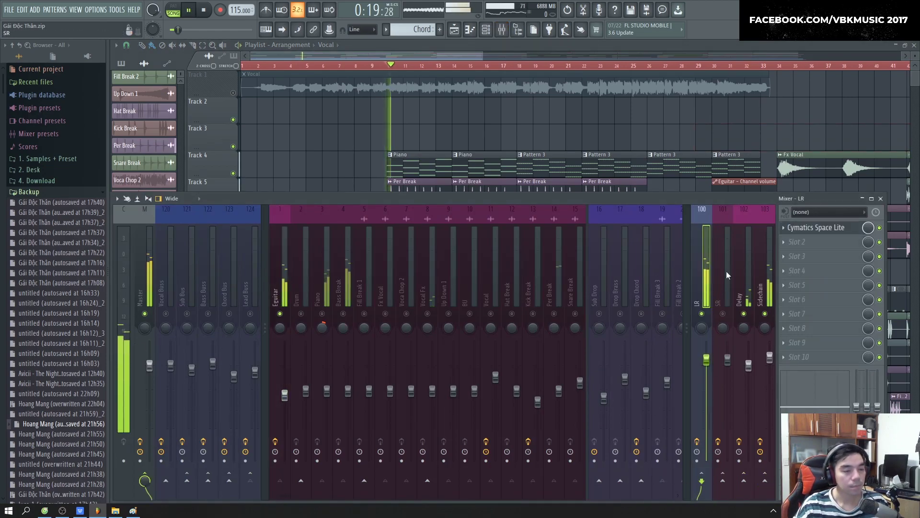
pyautogui.click(818, 229)
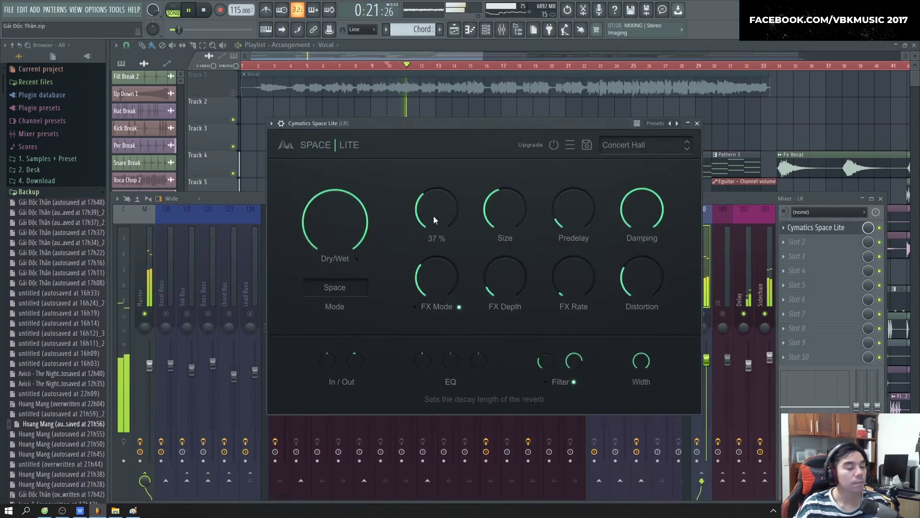
pyautogui.click(697, 123)
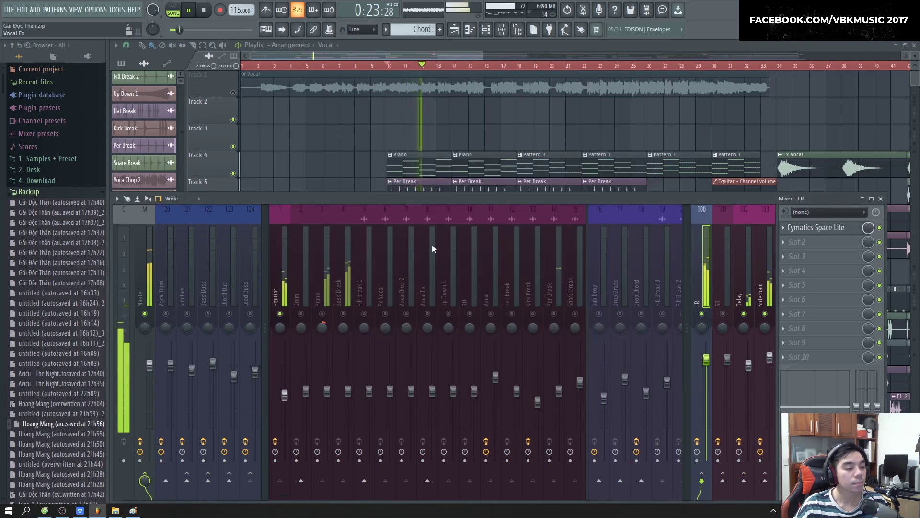
pyautogui.press('space')
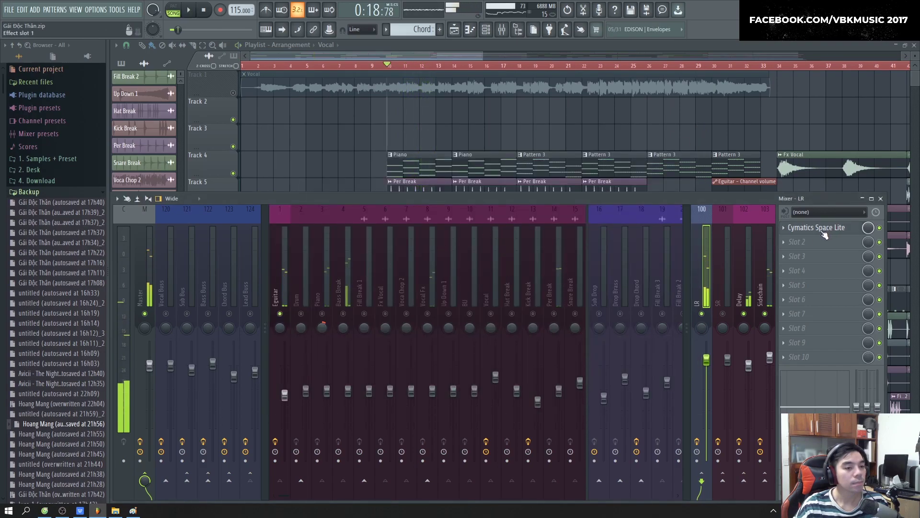
pyautogui.click(817, 229)
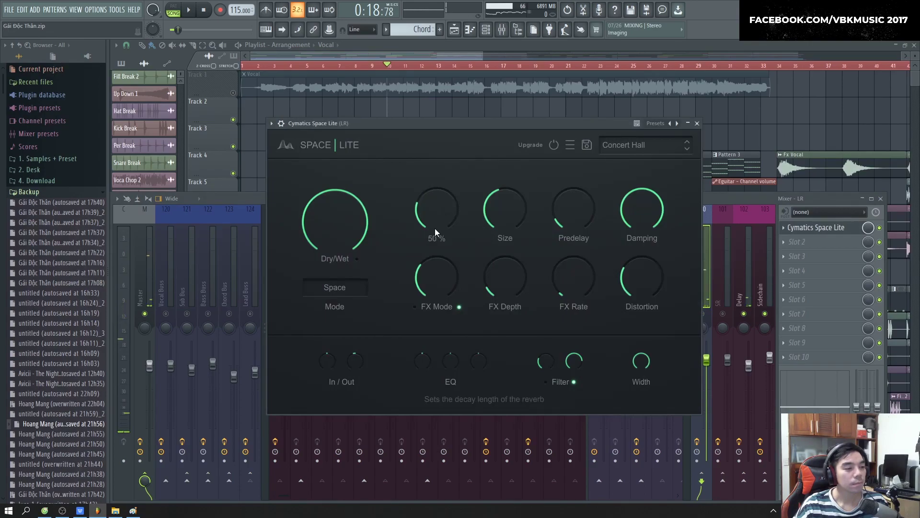
pyautogui.click(697, 123)
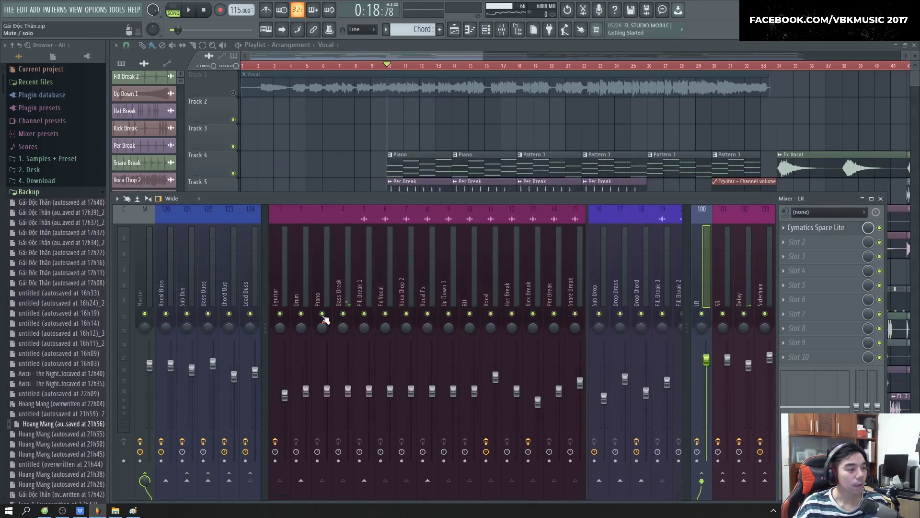
# Switch to Paint, undo the extra marks in the two circles and on the arrows, and redraw the left arrow's head smaller
pyautogui.hotkey('alt', 'Tab')
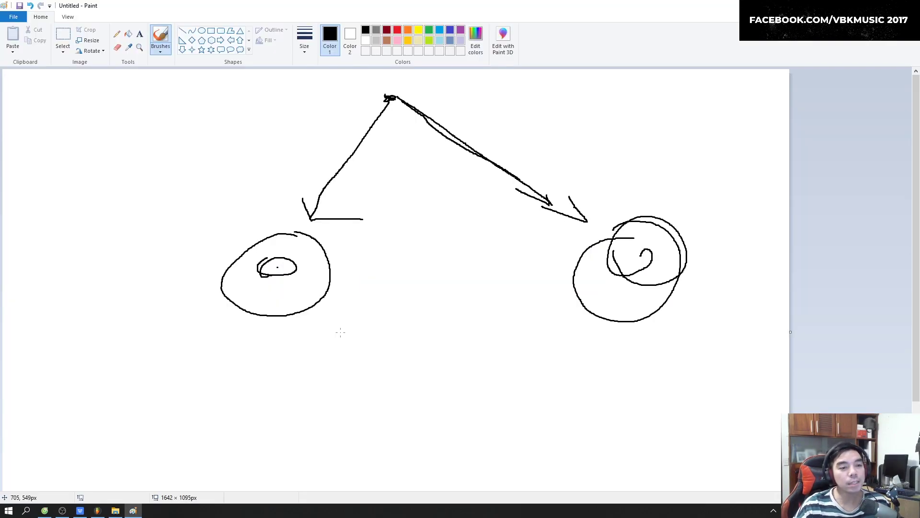
pyautogui.hotkey('ctrl', 'z')
pyautogui.hotkey('ctrl', 'z')
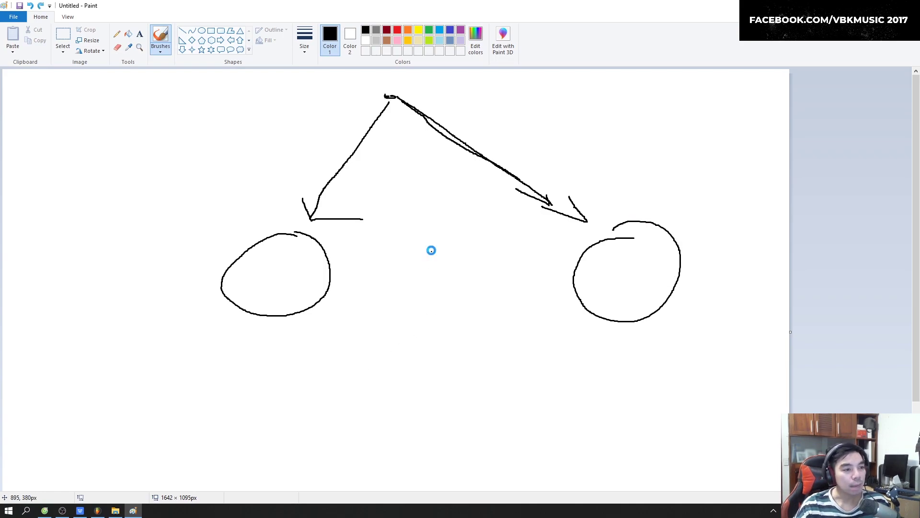
pyautogui.hotkey('ctrl', 'z')
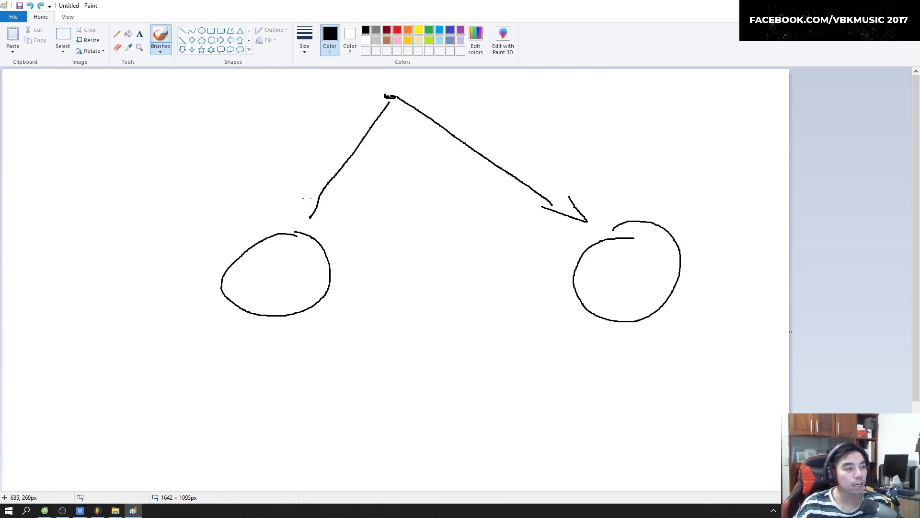
pyautogui.moveTo(310, 208); pyautogui.dragTo(306, 220)
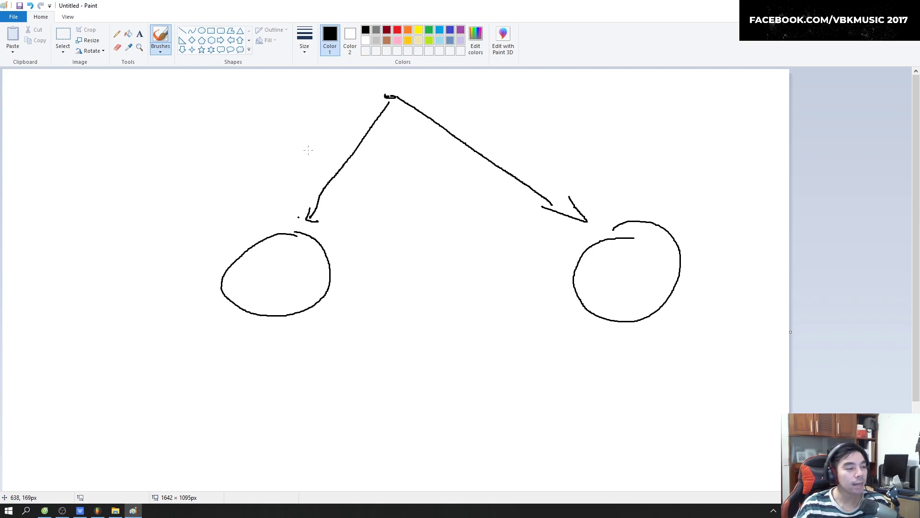
# Write 60 beside the left arrow and 40 beside the right arrow, and enclose both numbers in one long rounded outline
pyautogui.moveTo(311, 150)
pyautogui.mouseDown()
pyautogui.moveTo(297, 168)
pyautogui.moveTo(324, 152)
pyautogui.mouseUp()
pyautogui.moveTo(504, 154); pyautogui.dragTo(503, 164)
pyautogui.moveTo(525, 128); pyautogui.dragTo(530, 167)
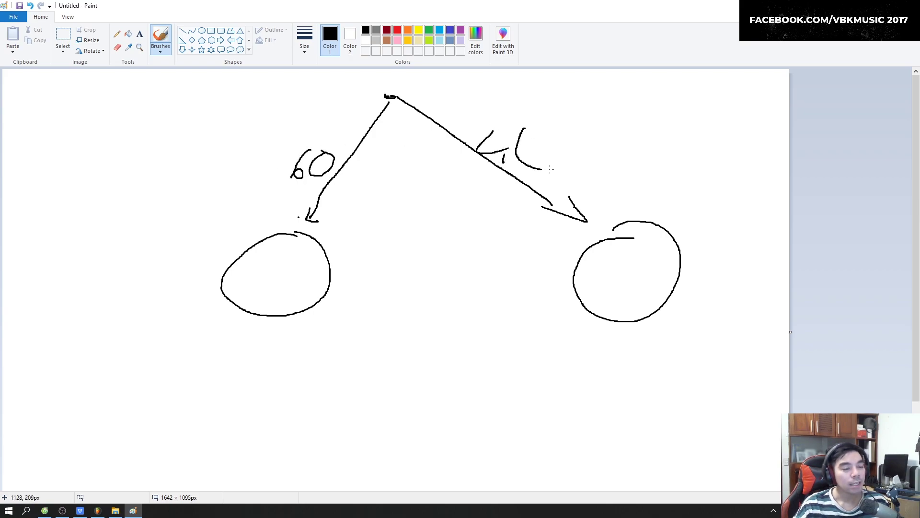
pyautogui.moveTo(289, 190); pyautogui.dragTo(301, 191)
pyautogui.moveTo(500, 180); pyautogui.dragTo(421, 121)
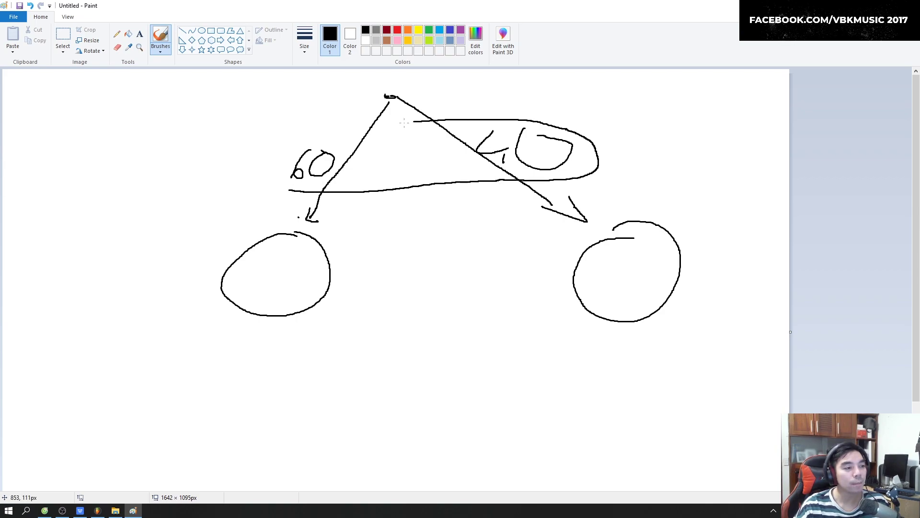
pyautogui.moveTo(269, 176); pyautogui.dragTo(277, 182)
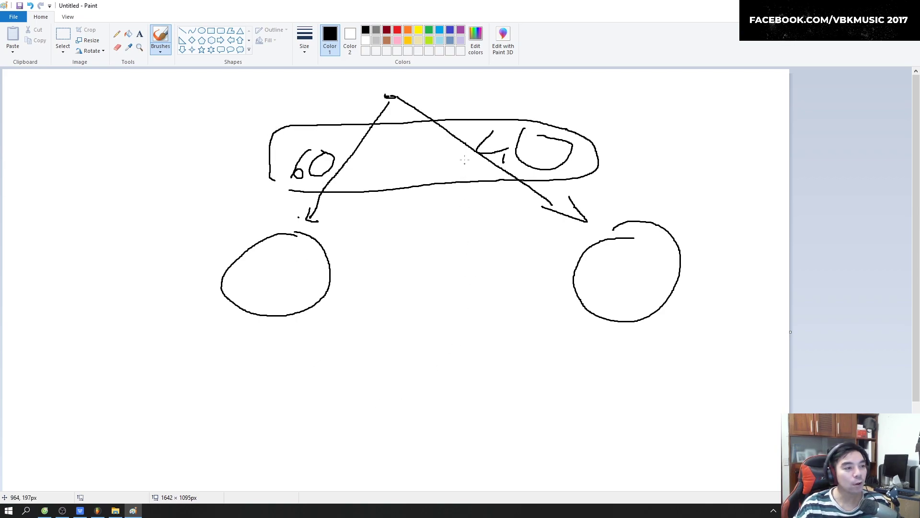
# Sketch a narrow vertical sliver below the circles, write 20% to its left and draw an outline around each
pyautogui.moveTo(470, 319)
pyautogui.mouseDown()
pyautogui.moveTo(467, 371)
pyautogui.moveTo(472, 328)
pyautogui.mouseUp()
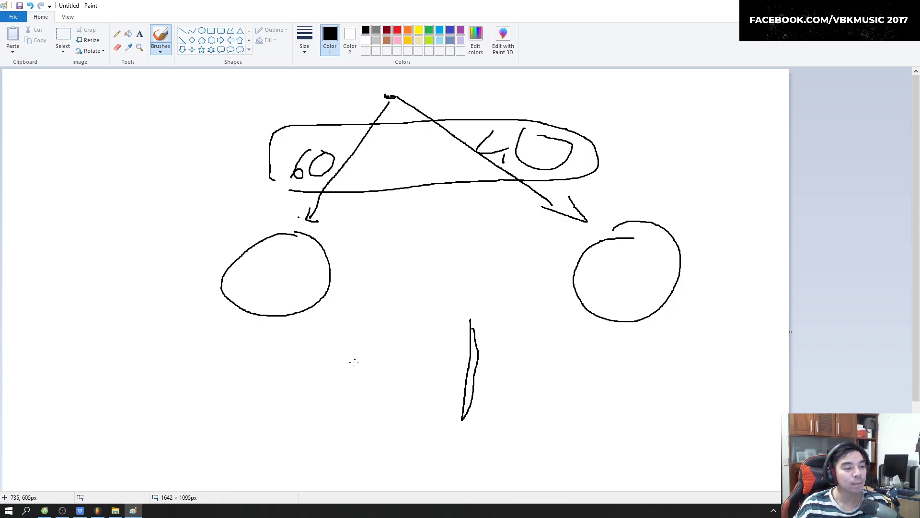
pyautogui.moveTo(336, 374); pyautogui.dragTo(359, 369)
pyautogui.moveTo(357, 363); pyautogui.dragTo(347, 383)
pyautogui.moveTo(332, 343)
pyautogui.mouseDown()
pyautogui.moveTo(358, 382)
pyautogui.moveTo(375, 345)
pyautogui.moveTo(413, 385)
pyautogui.mouseUp()
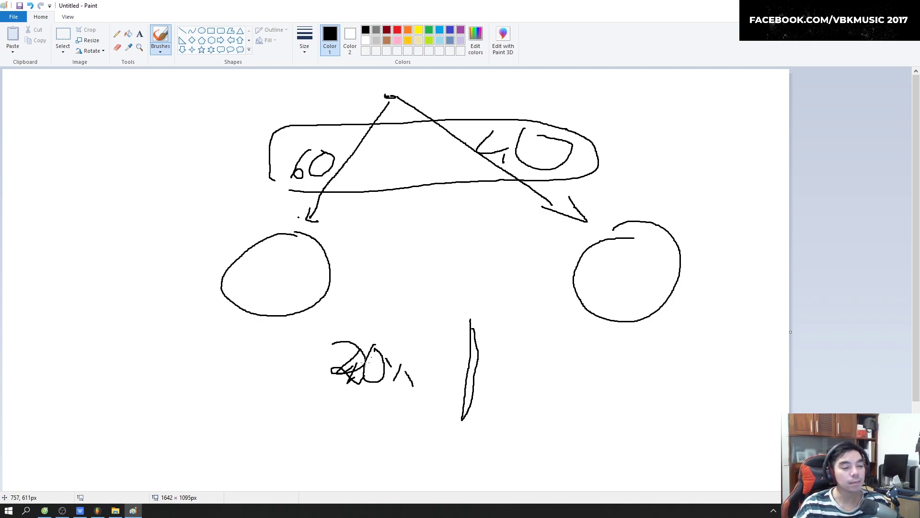
pyautogui.moveTo(502, 408); pyautogui.dragTo(482, 321)
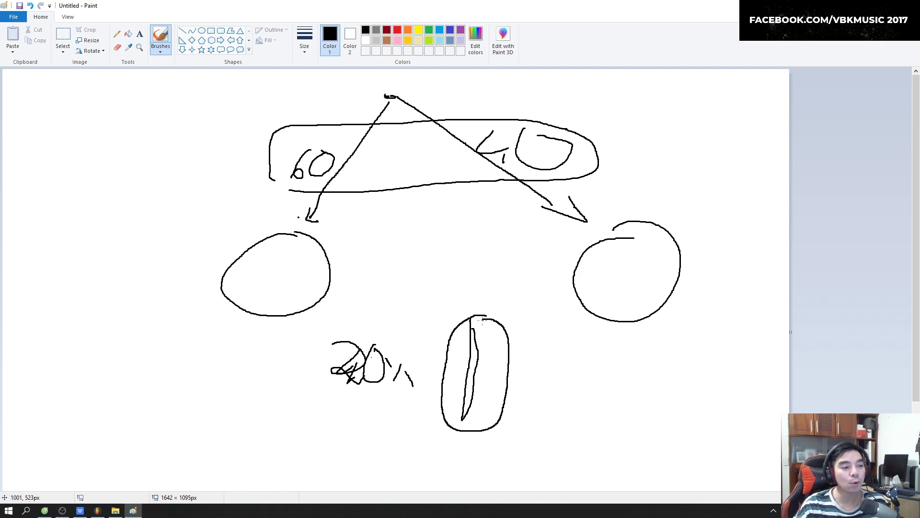
pyautogui.moveTo(416, 336); pyautogui.dragTo(333, 348)
pyautogui.moveTo(406, 394); pyautogui.dragTo(410, 332)
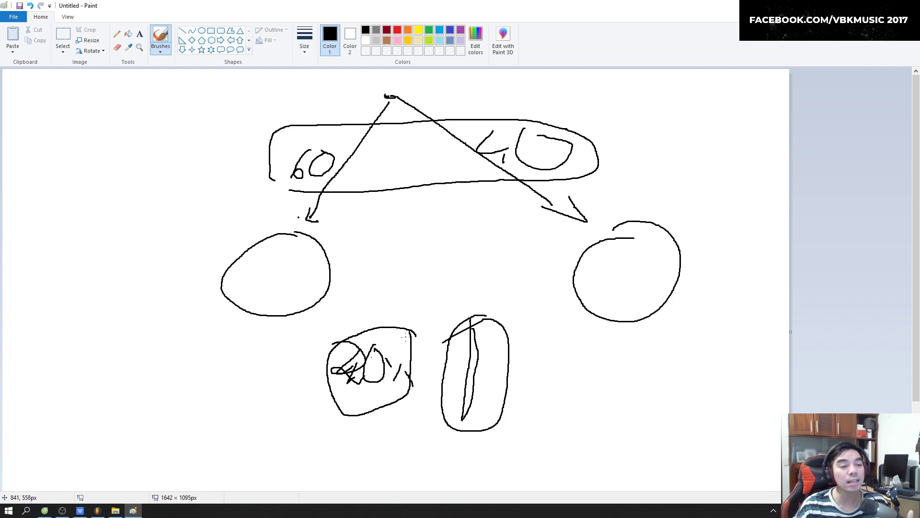
# Undo the vertical sliver, the 20% label and their outlines below the circles
pyautogui.hotkey('ctrl', 'z')
pyautogui.hotkey('ctrl', 'z')
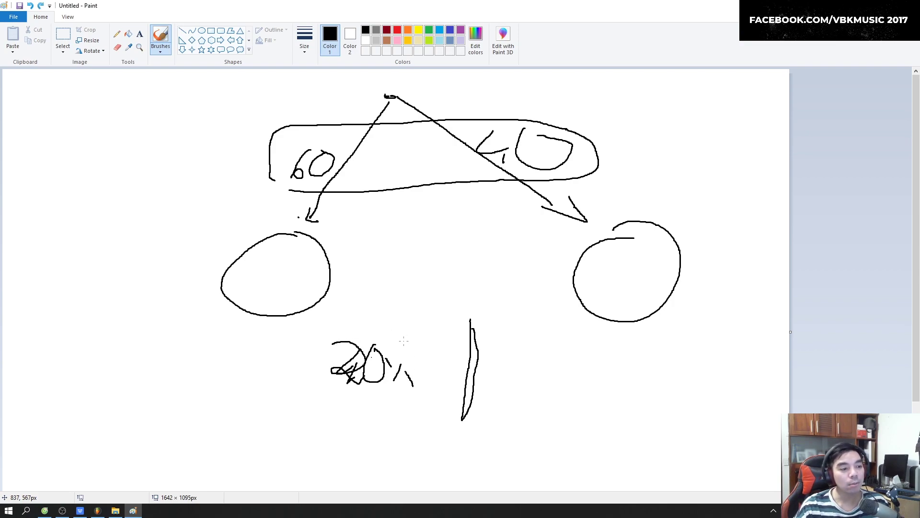
pyautogui.hotkey('ctrl', 'z')
pyautogui.hotkey('ctrl', 'z')
pyautogui.hotkey('ctrl', 'z')
pyautogui.hotkey('ctrl', 'z')
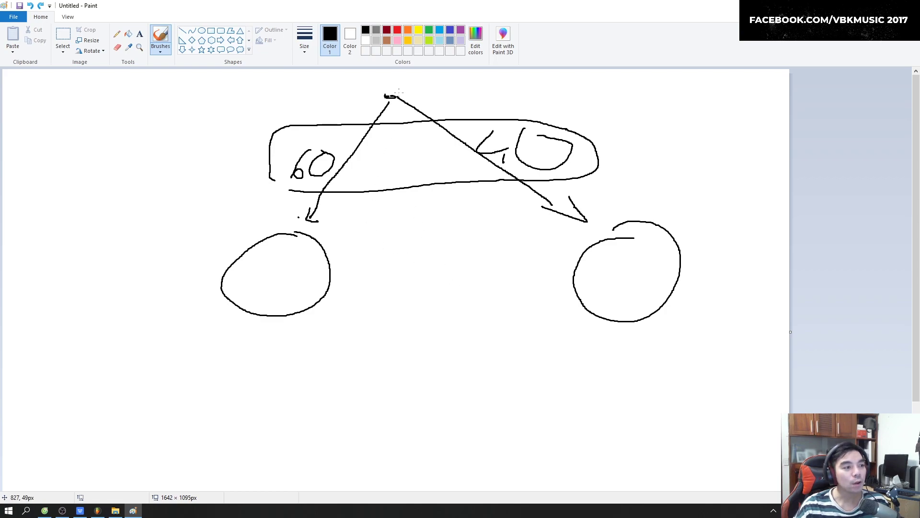
# Retrace the arrow to the right circle and mark loops around the left arrowhead and near the 60 and 40 labels
pyautogui.moveTo(392, 95)
pyautogui.mouseDown()
pyautogui.moveTo(560, 213)
pyautogui.moveTo(581, 209)
pyautogui.mouseUp()
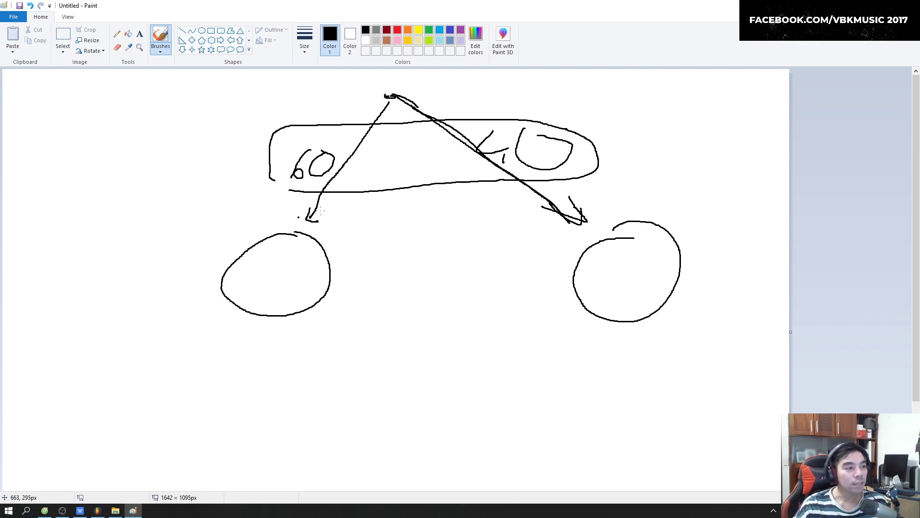
pyautogui.moveTo(317, 229); pyautogui.dragTo(345, 168)
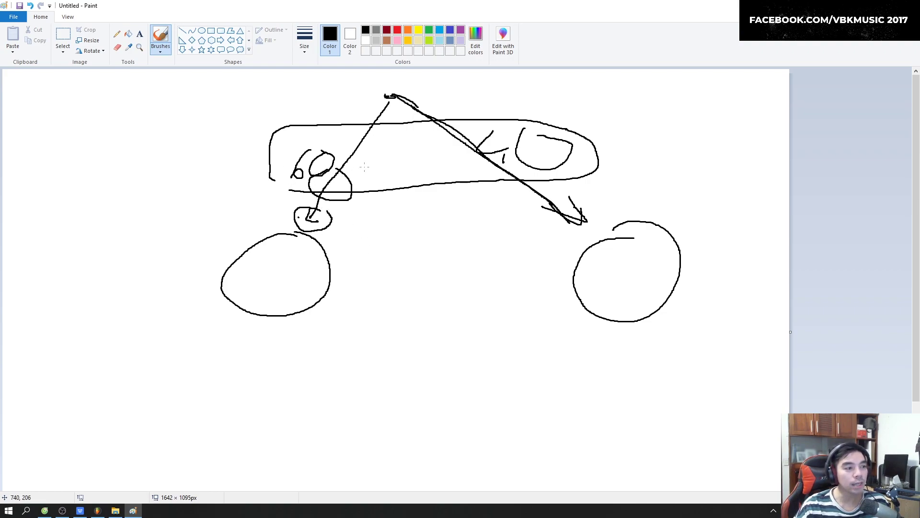
pyautogui.moveTo(499, 137); pyautogui.dragTo(523, 149)
pyautogui.moveTo(579, 139); pyautogui.dragTo(576, 182)
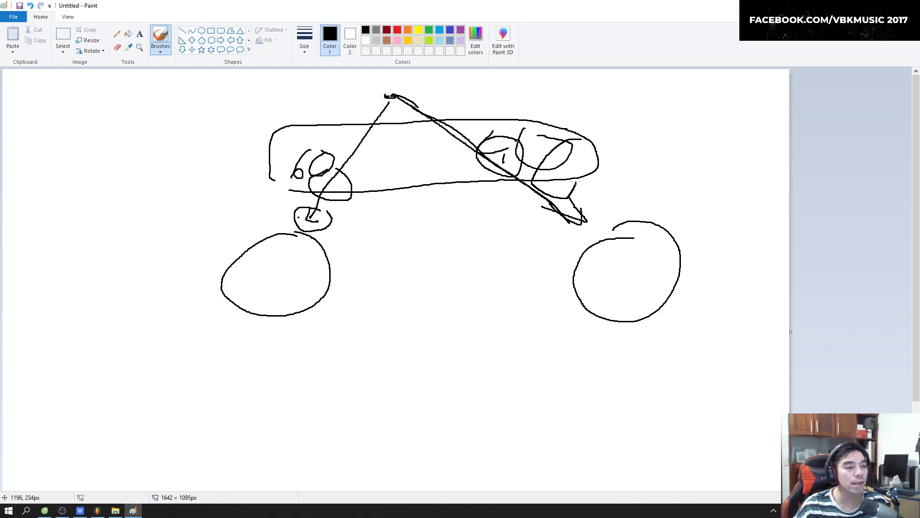
pyautogui.moveTo(642, 102); pyautogui.dragTo(640, 202)
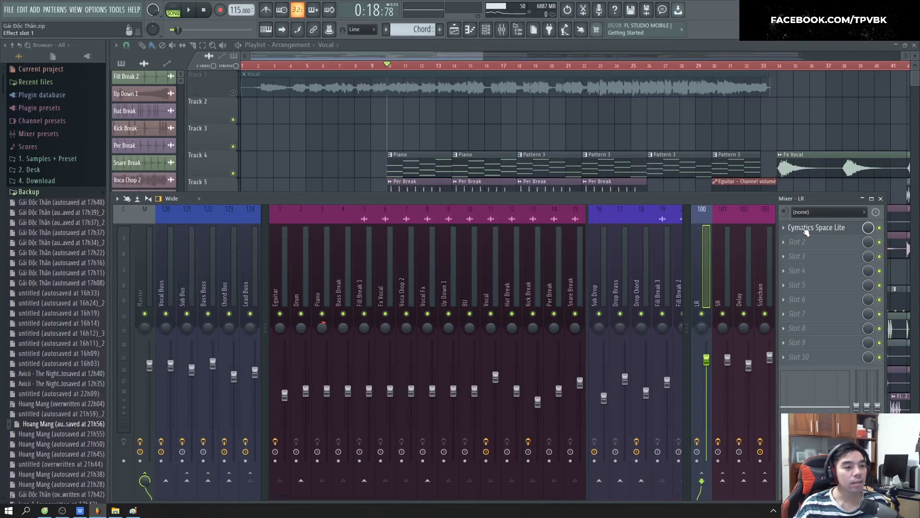
# Return to FL Studio, view the LR channel's Cymatics Space Lite settings and inspect the Master channel's effect slots
pyautogui.click(810, 227)
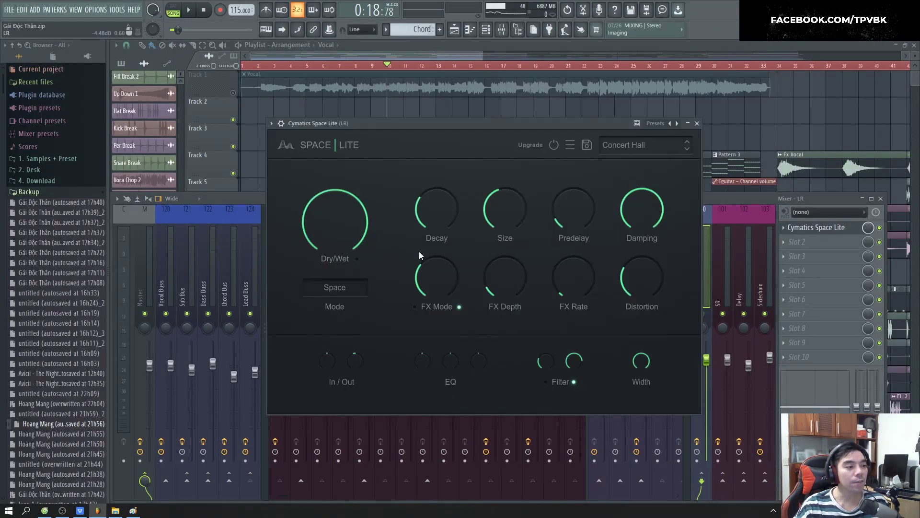
pyautogui.click(142, 285)
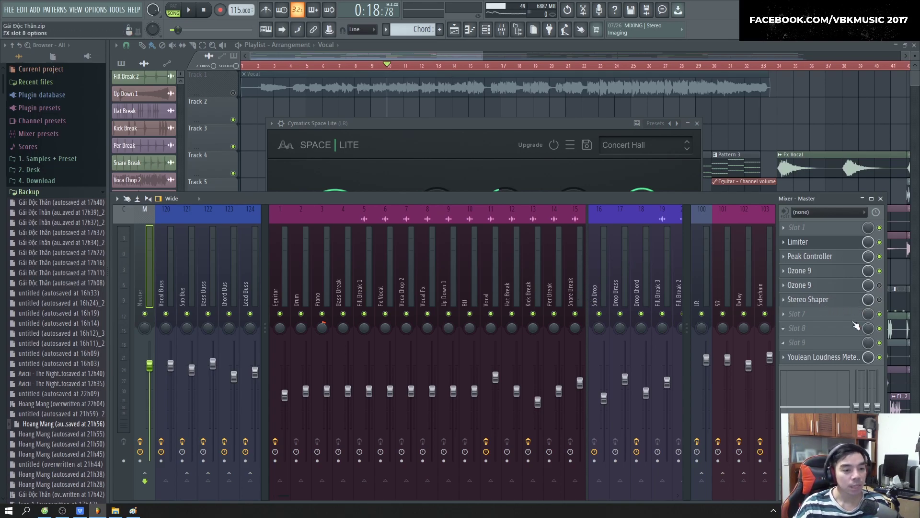
# Open Eguitar's Ozone 9 Imager, reposition its window and set Band 1 Width to 6.3 with Stereoize off while auditioning the soloed channel
pyautogui.click(280, 291)
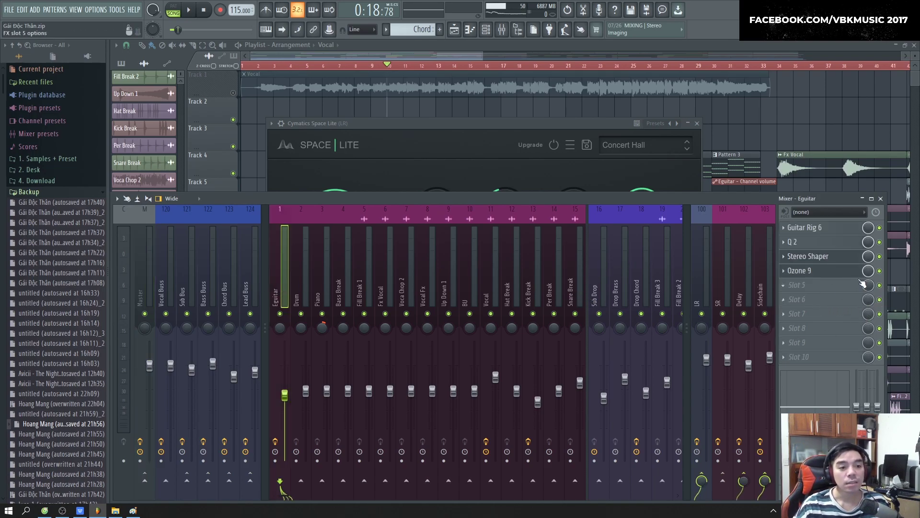
pyautogui.click(839, 273)
pyautogui.press('space')
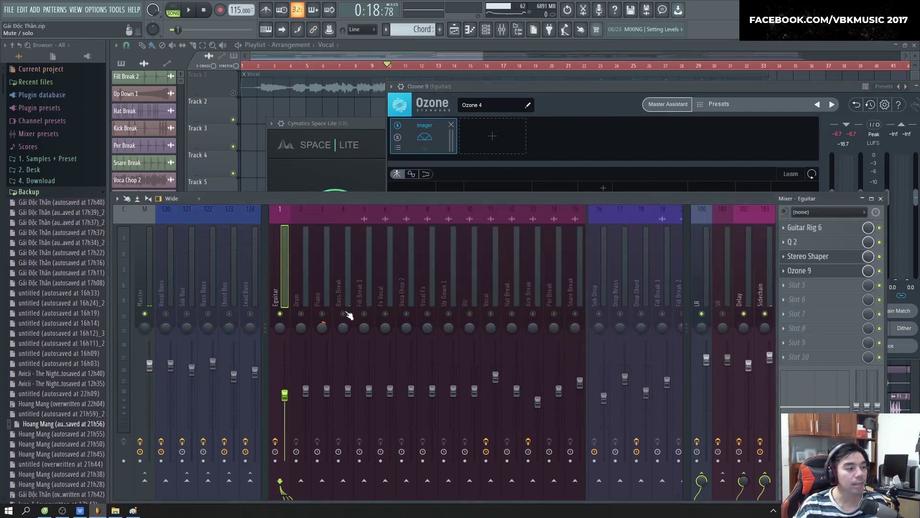
pyautogui.moveTo(612, 86); pyautogui.dragTo(409, 93)
pyautogui.moveTo(216, 297)
pyautogui.mouseDown()
pyautogui.moveTo(220, 258)
pyautogui.moveTo(226, 295)
pyautogui.mouseUp()
pyautogui.press('space')
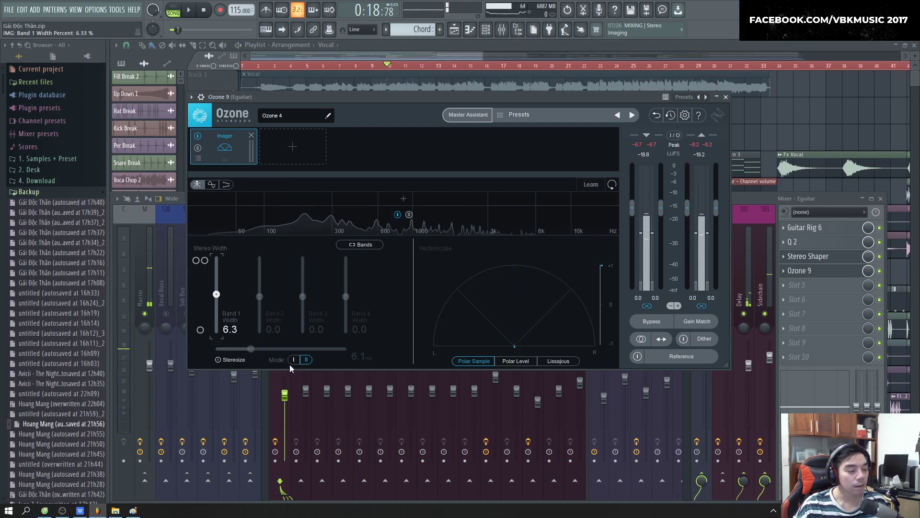
# Turn on Stereoize with a 3.7 ms delay, set Band 1 Width to 50.6 and play Eguitar from bar 10
pyautogui.click(223, 360)
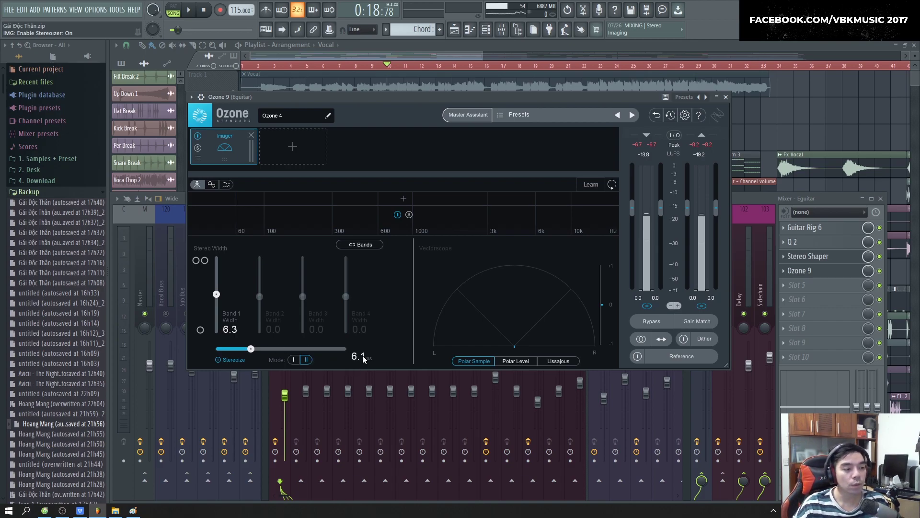
pyautogui.moveTo(252, 349); pyautogui.dragTo(239, 349)
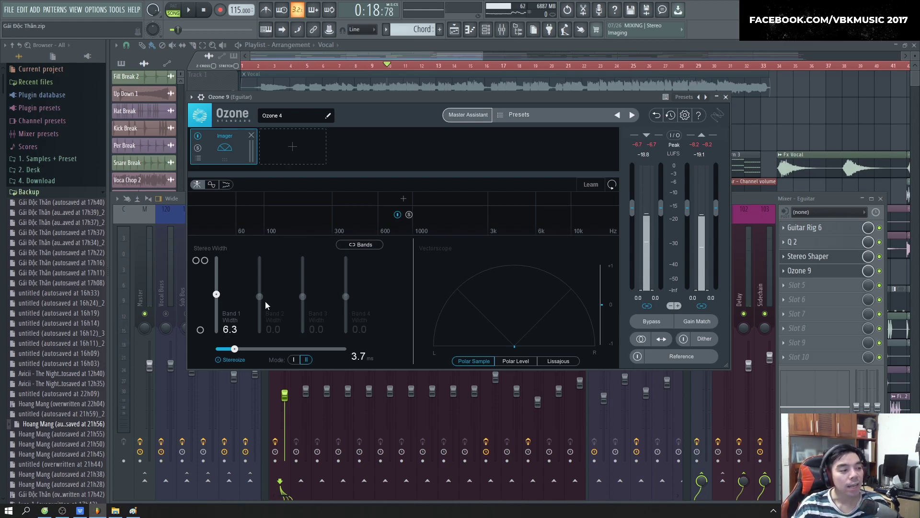
pyautogui.moveTo(218, 295); pyautogui.dragTo(219, 290)
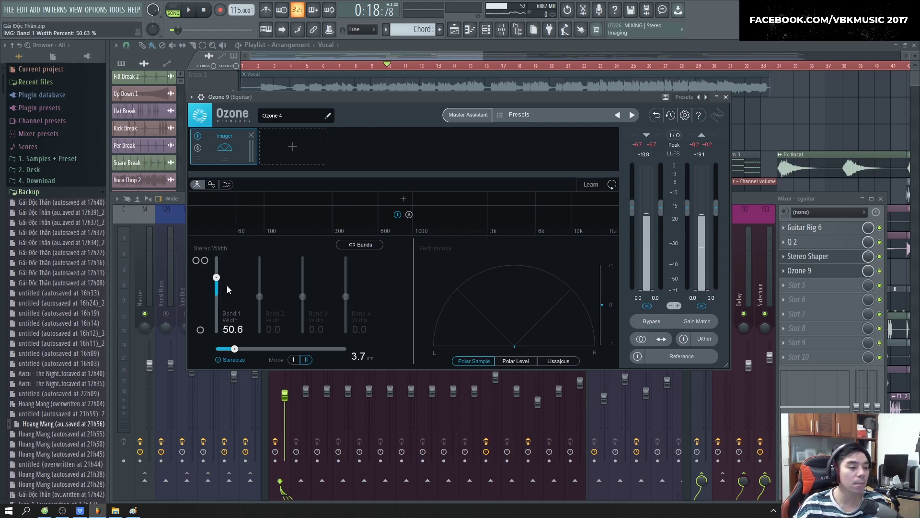
pyautogui.press('space')
pyautogui.press('space')
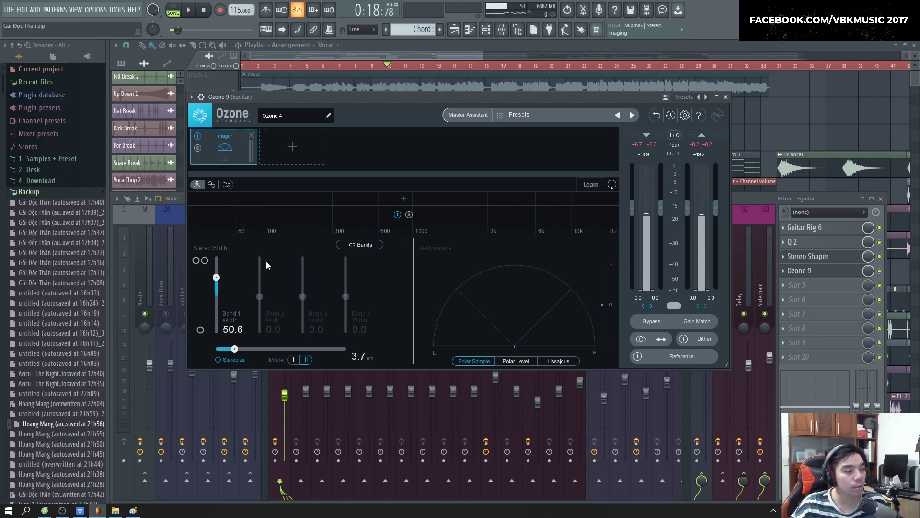
# Raise Band 1 Width to 100 and play Eguitar twice from bar 10 to examine its vectorscope
pyautogui.moveTo(217, 278); pyautogui.dragTo(244, 249)
pyautogui.press('space')
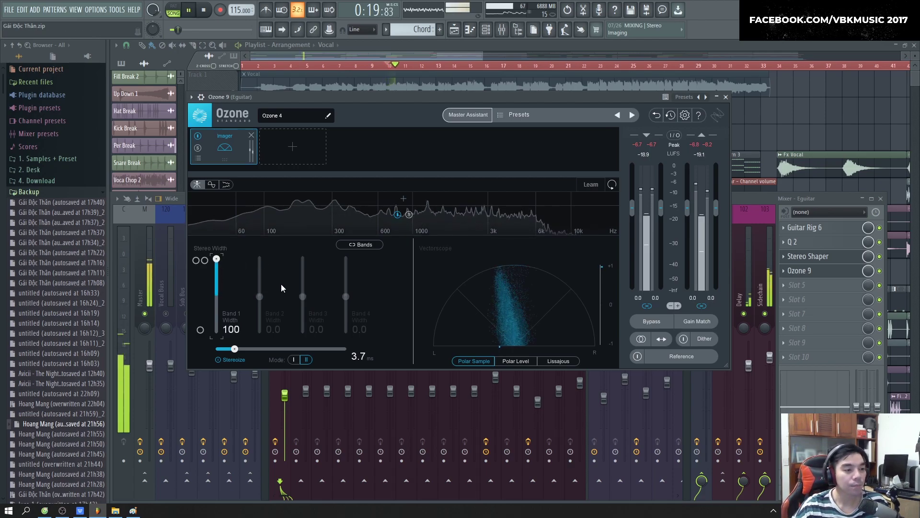
pyautogui.press('space')
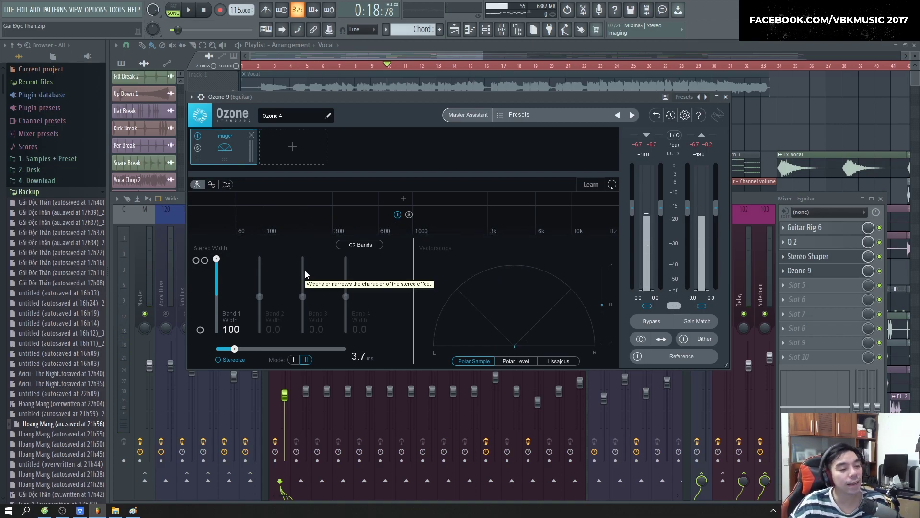
pyautogui.press('space')
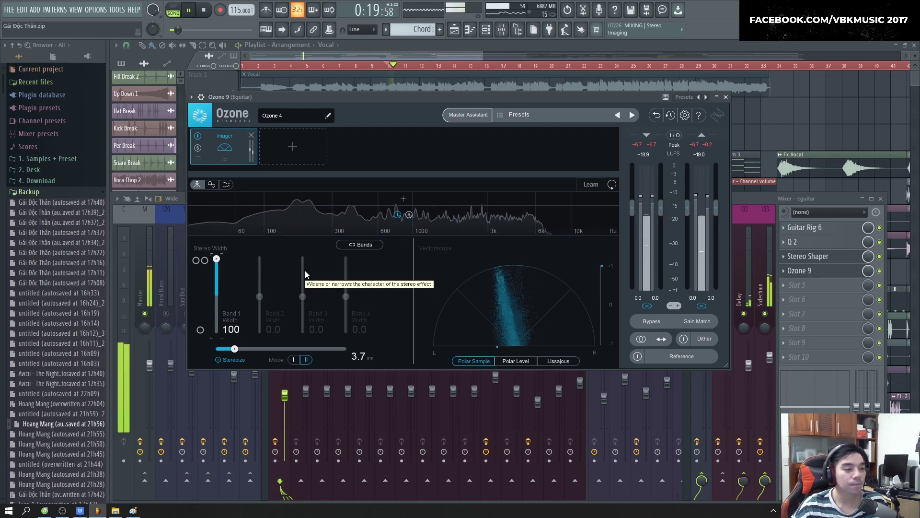
# Bypass and re-enable Ozone 9 on Eguitar during playback to compare the sound, and stop playback
pyautogui.click(881, 272)
pyautogui.click(879, 271)
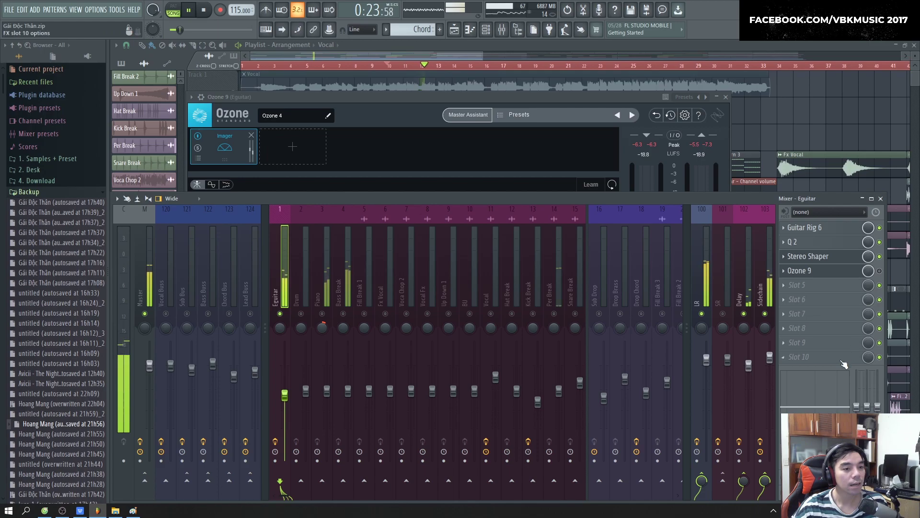
pyautogui.click(880, 271)
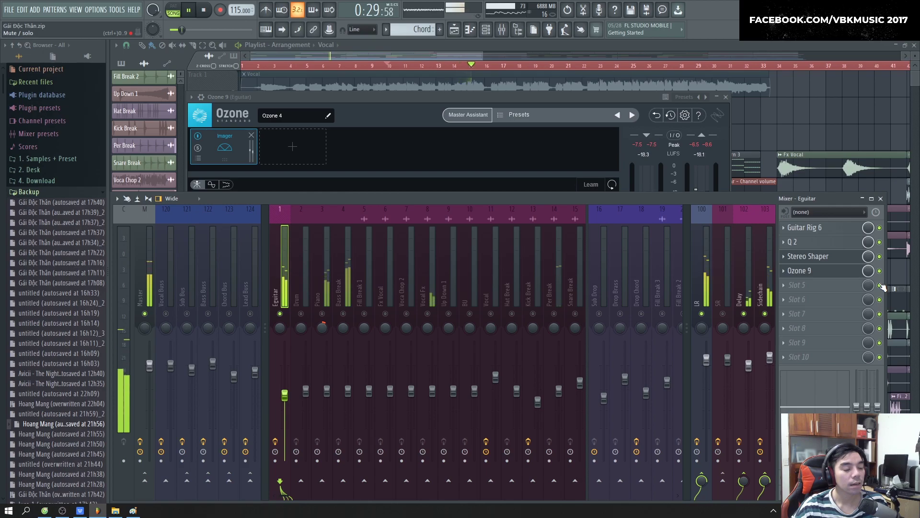
pyautogui.press('space')
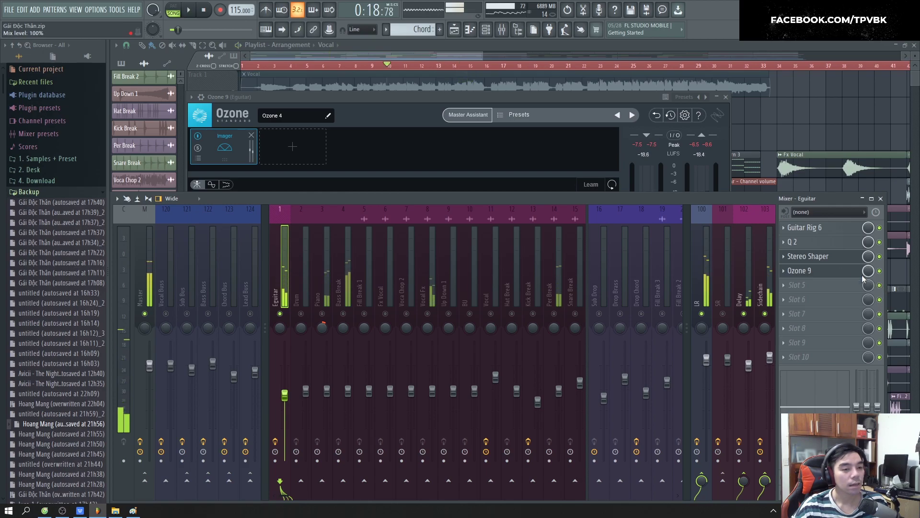
# Briefly enable the Piano channel, solo Eguitar again, and view its Ozone 9 Imager settings
pyautogui.click(321, 313)
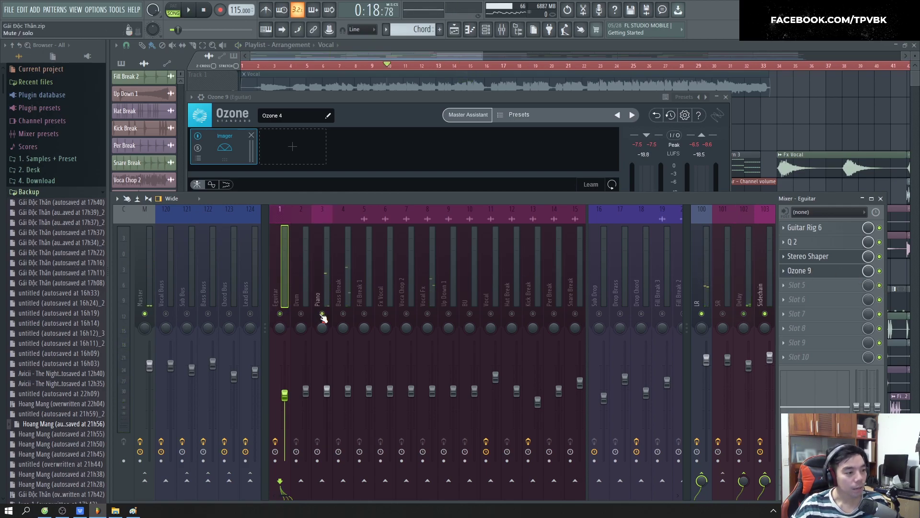
pyautogui.rightClick(281, 314)
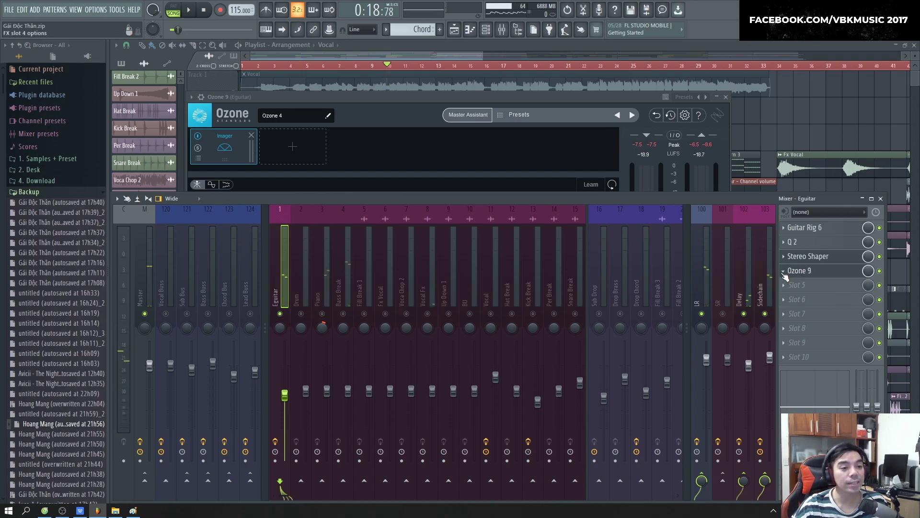
pyautogui.click(817, 272)
pyautogui.click(815, 274)
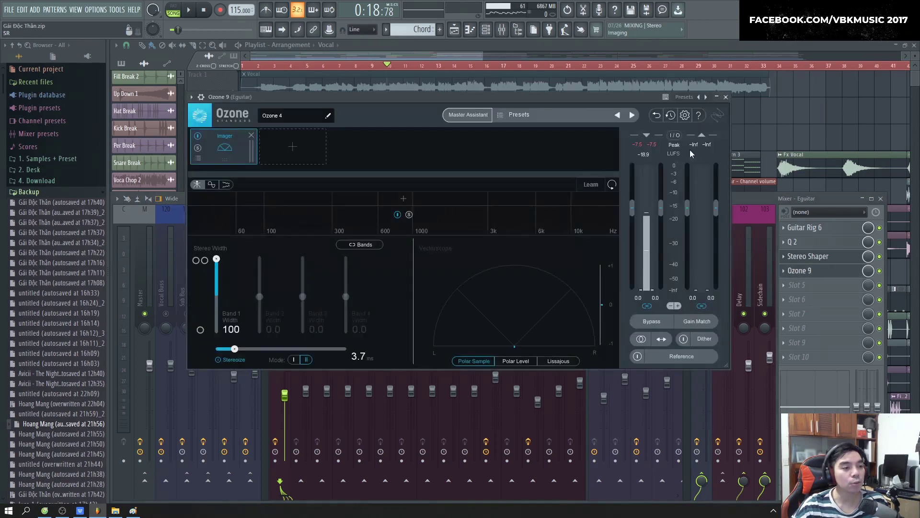
pyautogui.click(726, 94)
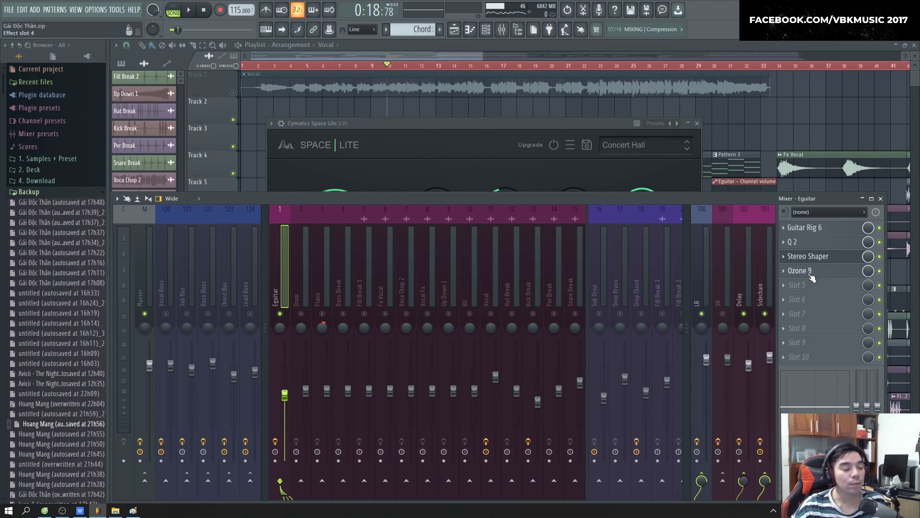
# Delete Stereo Shaper from Eguitar's slot 3 and play the soloed channel with its Ozone 9 window open
pyautogui.click(795, 256)
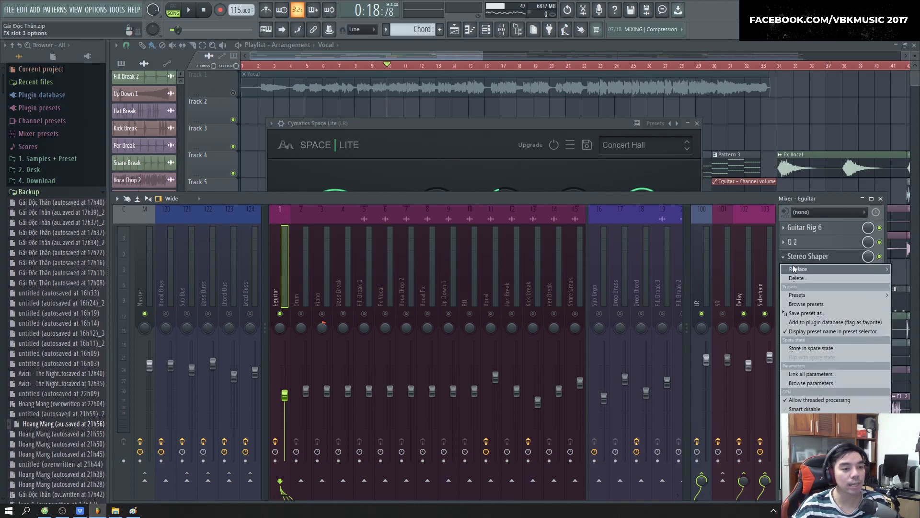
pyautogui.click(793, 264)
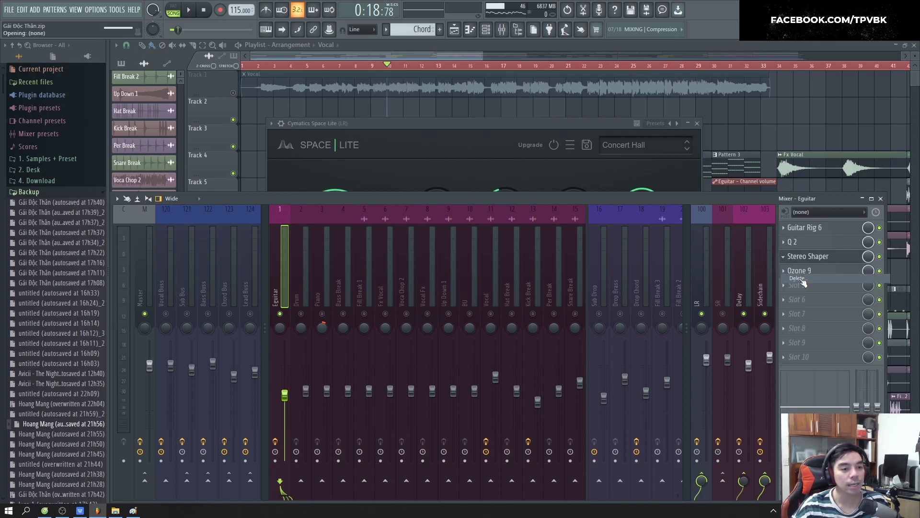
pyautogui.rightClick(282, 317)
pyautogui.press('space')
pyautogui.click(826, 271)
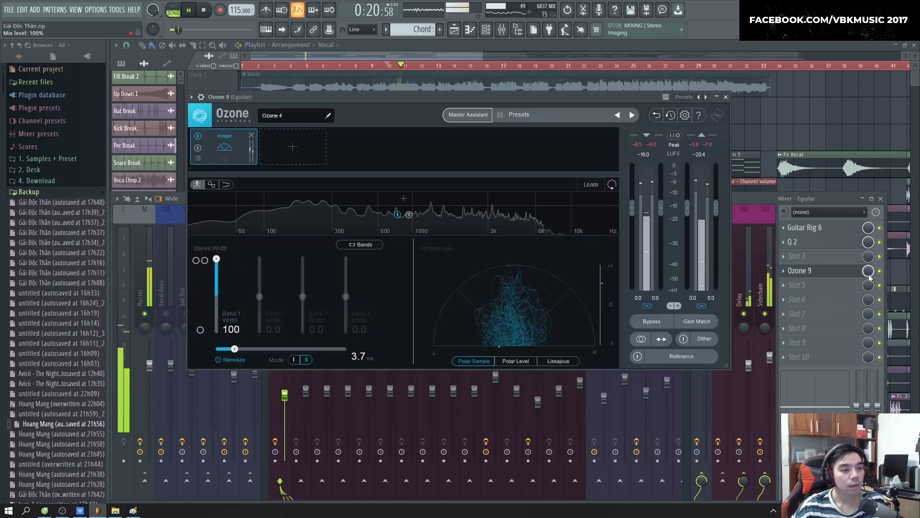
# Inspect the Master channel's effect slots, return to Eguitar's Ozone 9 vectorscope during playback, and stop
pyautogui.moveTo(518, 98); pyautogui.dragTo(545, 99)
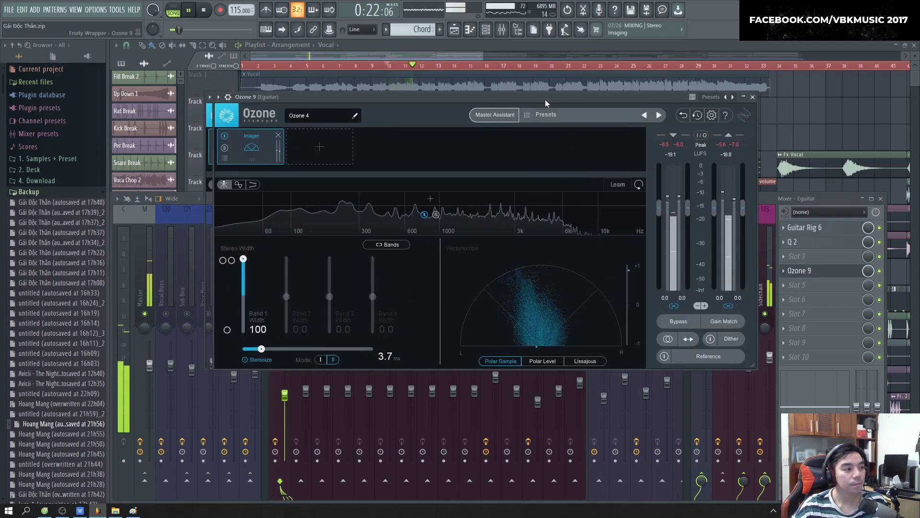
pyautogui.click(147, 294)
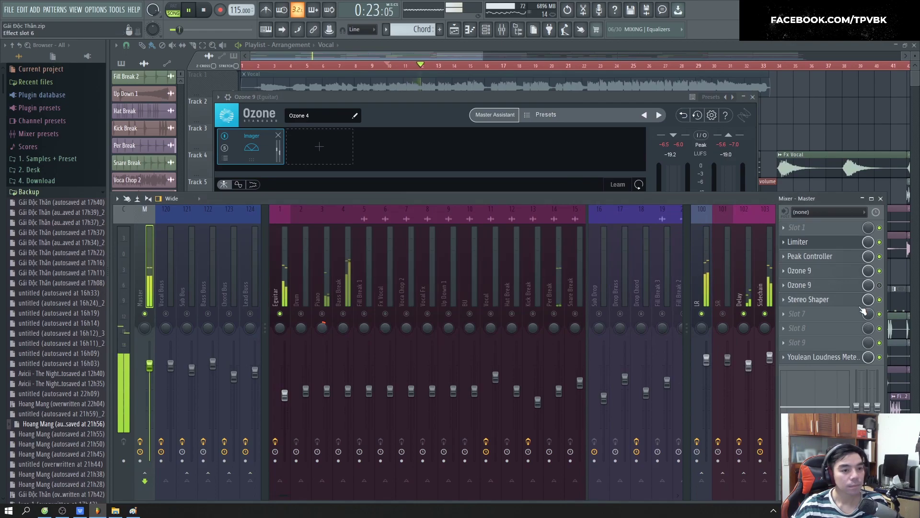
pyautogui.click(285, 283)
pyautogui.click(826, 271)
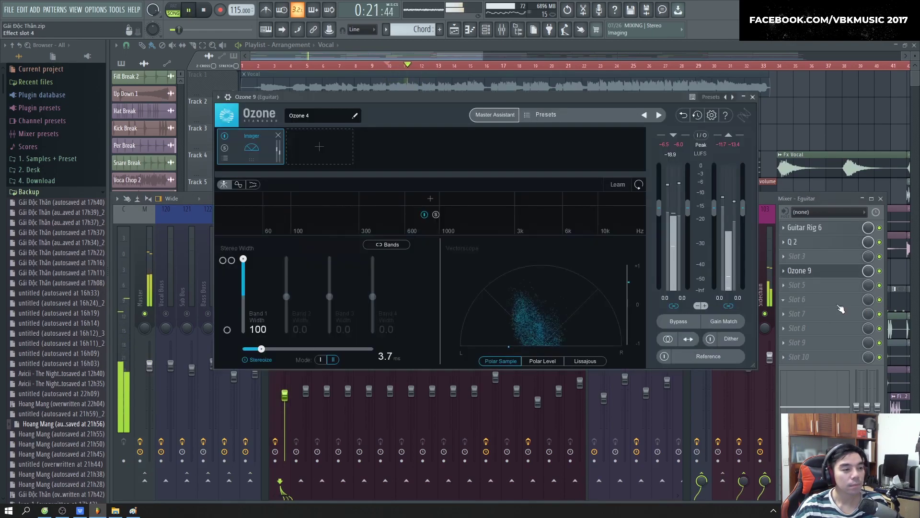
pyautogui.press('space')
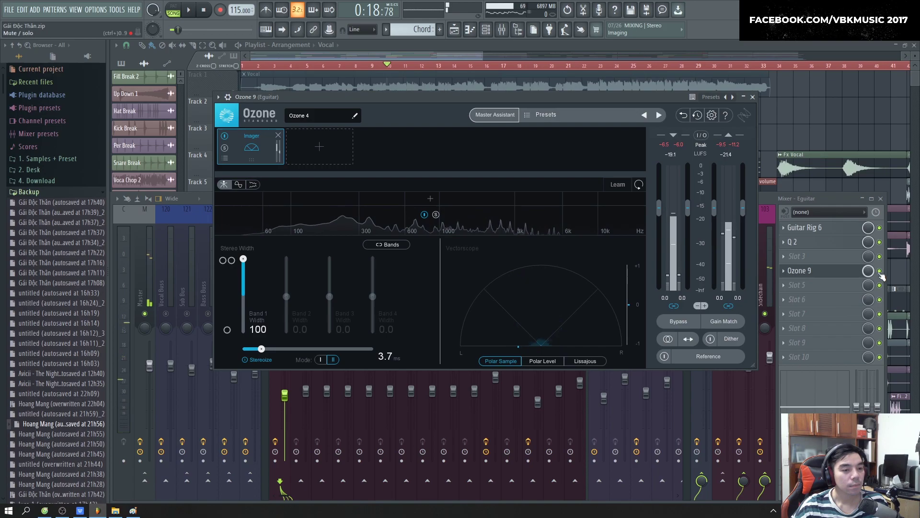
# Play Eguitar with Ozone 9 bypassed, re-enable the plugin and set its Stereoize delay to 7.3 ms
pyautogui.click(879, 271)
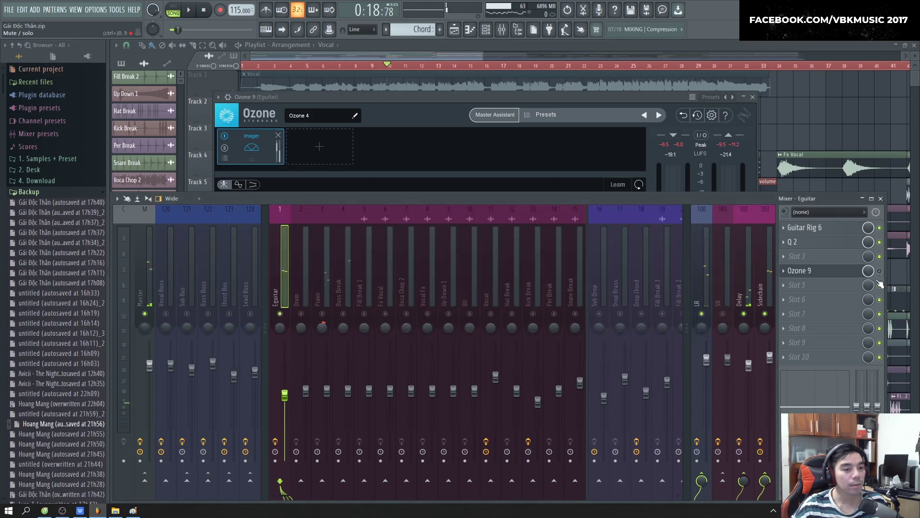
pyautogui.press('space')
pyautogui.click(597, 97)
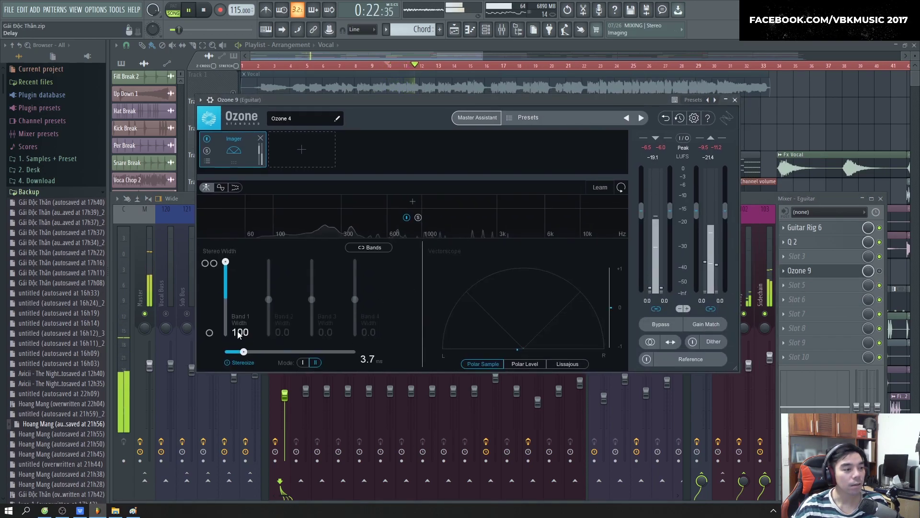
pyautogui.click(880, 271)
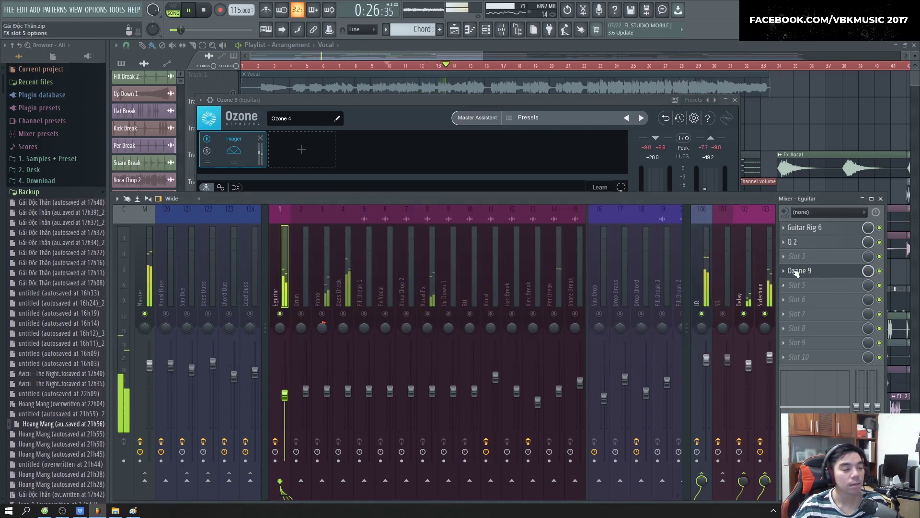
pyautogui.click(526, 134)
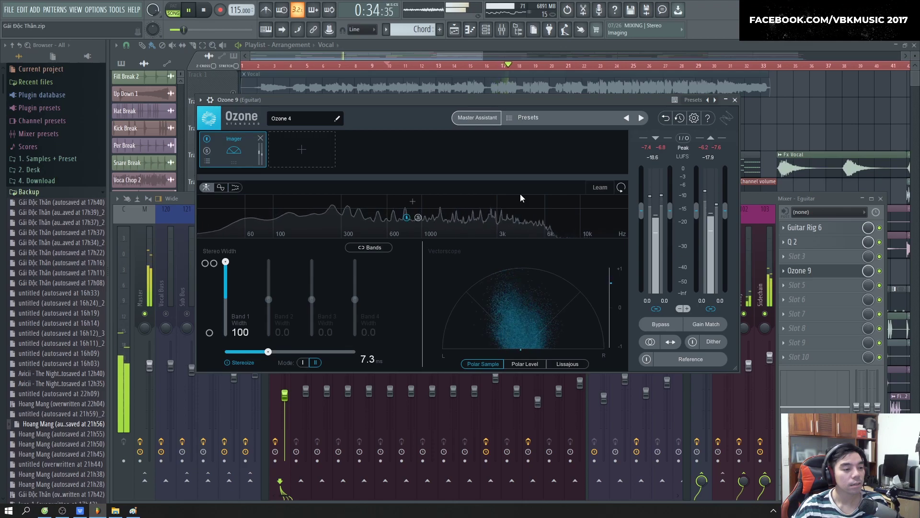
pyautogui.press('space')
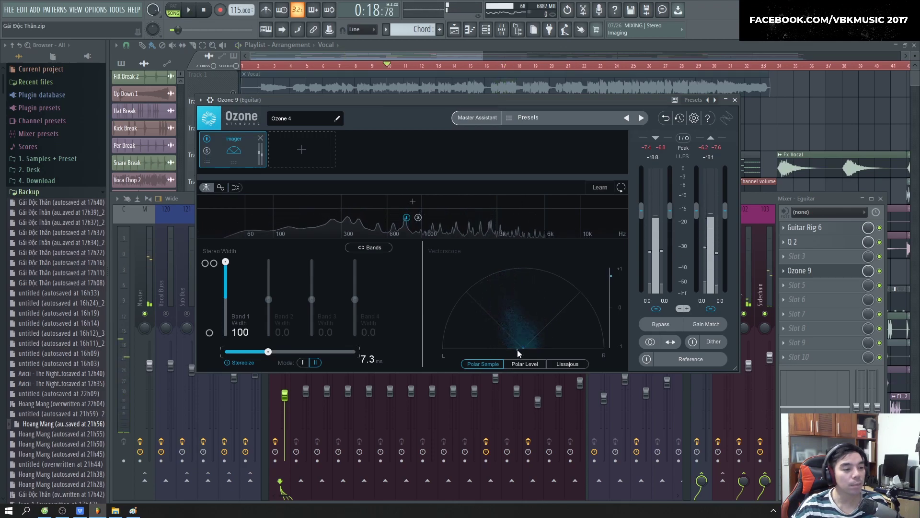
# Pan Eguitar slightly off centre and play it while examining its Ozone 9 vectorscope
pyautogui.click(734, 99)
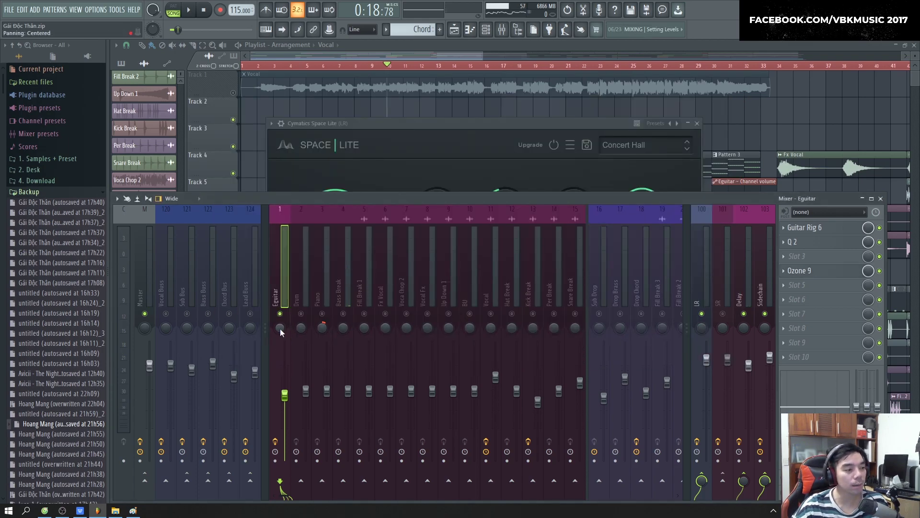
pyautogui.moveTo(280, 329); pyautogui.dragTo(280, 326)
pyautogui.press('space')
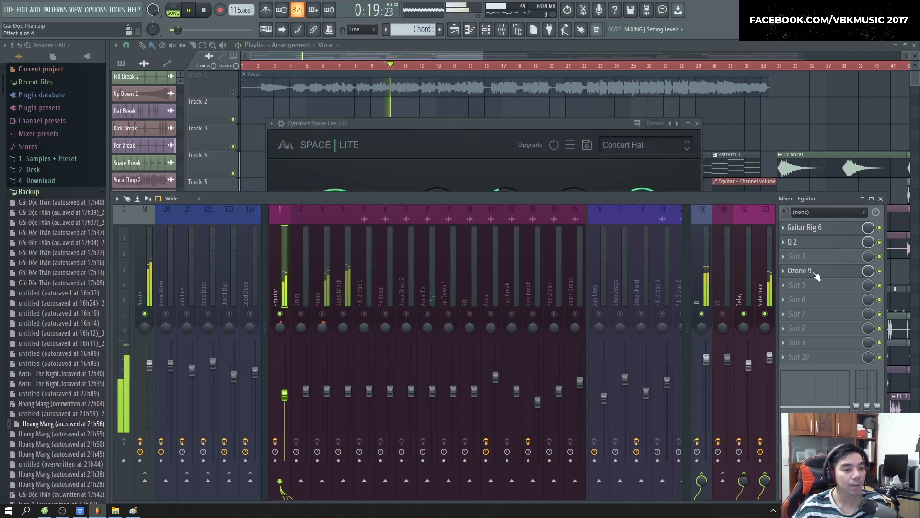
pyautogui.click(813, 273)
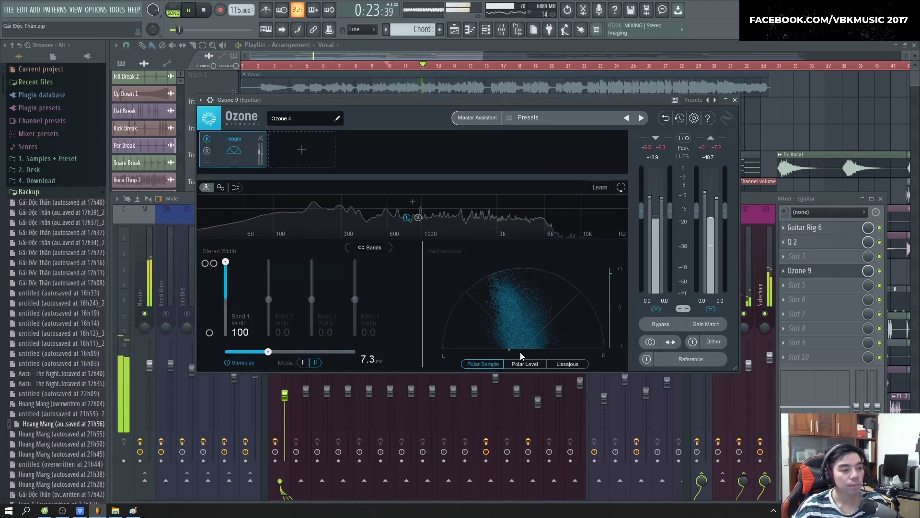
pyautogui.click(736, 101)
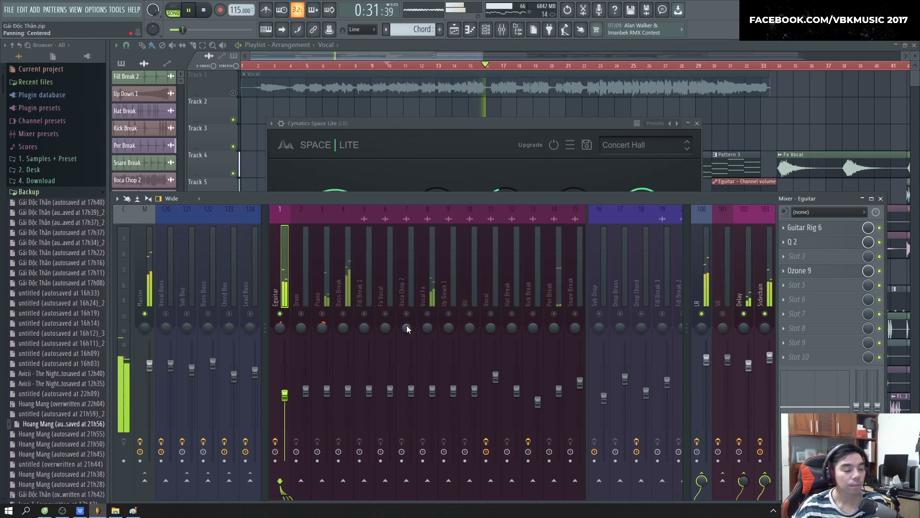
pyautogui.press('space')
# Clear the solo so all mixer channels are enabled, play the full mix and select the Master channel
pyautogui.rightClick(345, 313)
pyautogui.rightClick(345, 314)
pyautogui.press('space')
pyautogui.click(148, 298)
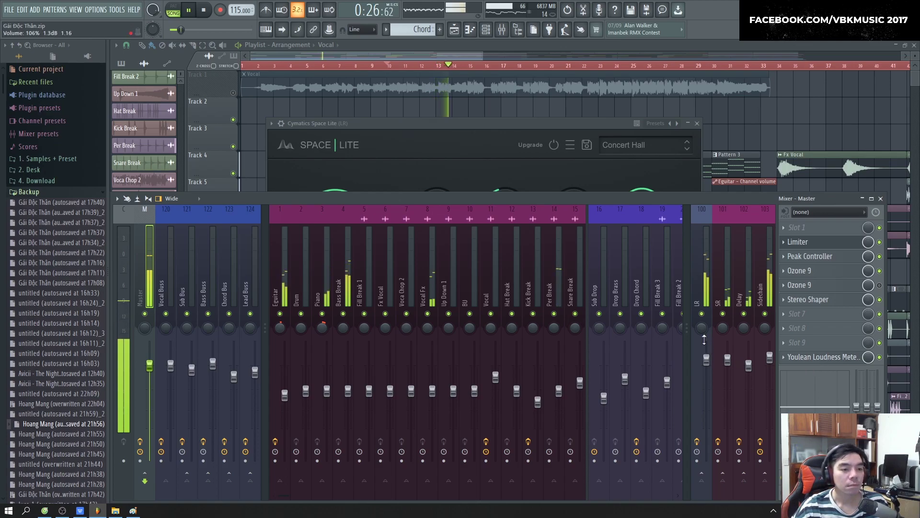
pyautogui.press('space')
# Inspect Stereo Shaper and the second Ozone 9's Maximizer on the Master channel, leaving that Ozone 9 bypassed
pyautogui.click(814, 299)
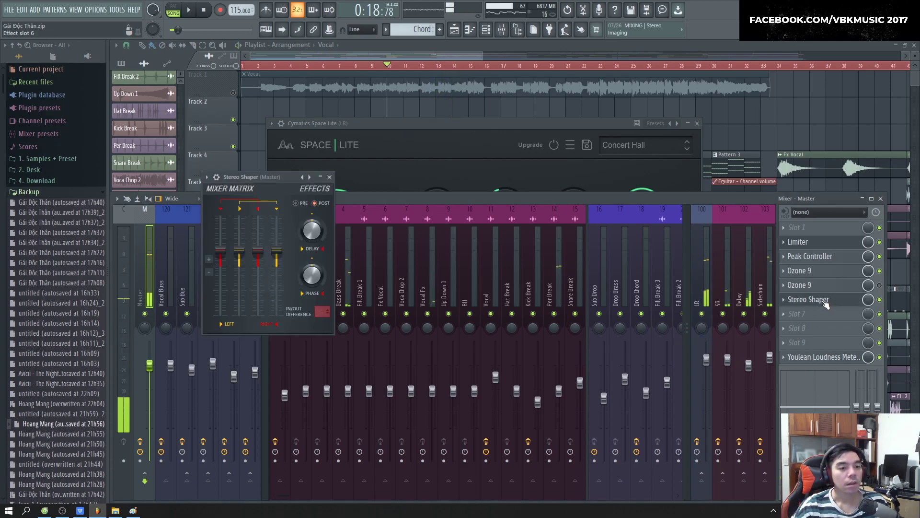
pyautogui.click(880, 285)
pyautogui.click(858, 287)
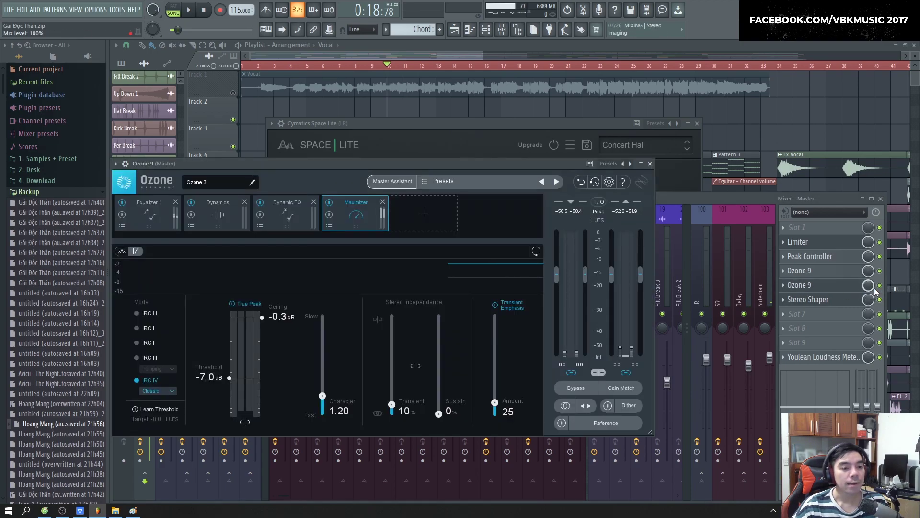
pyautogui.click(879, 285)
pyautogui.click(844, 301)
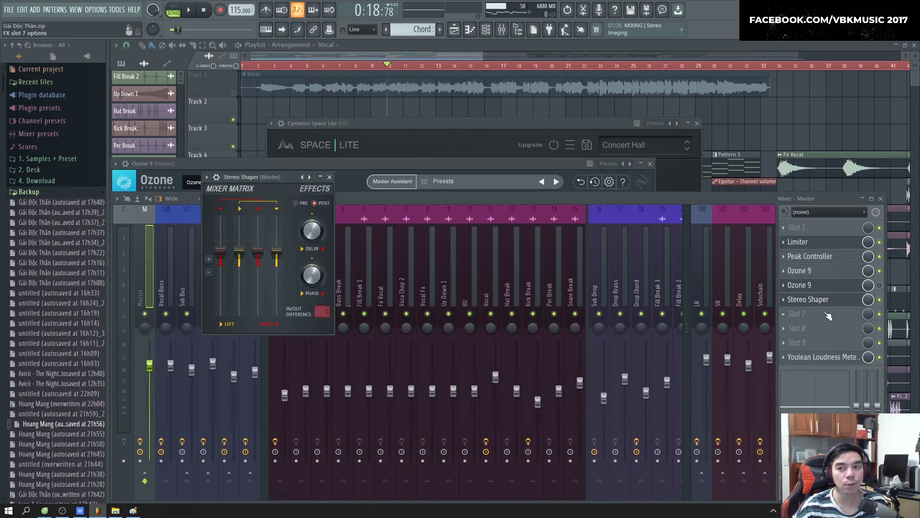
pyautogui.moveTo(253, 172); pyautogui.dragTo(415, 181)
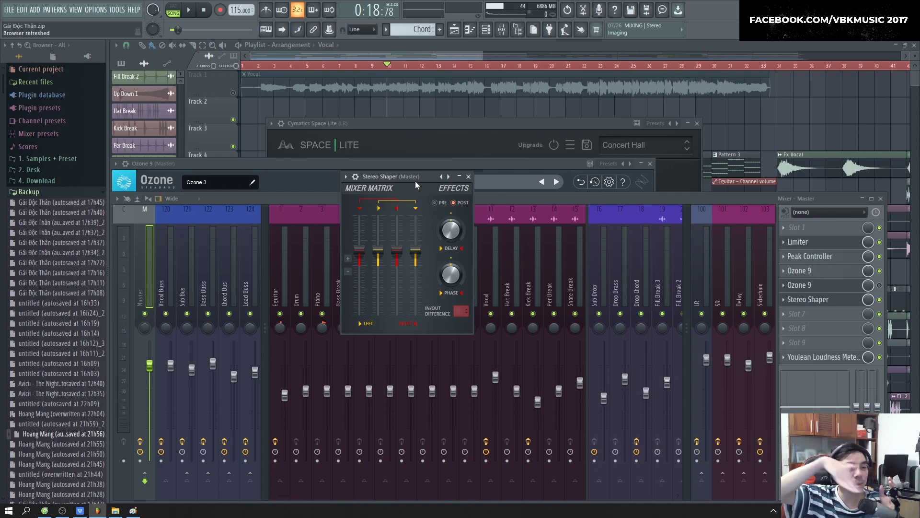
# Play the full mix from bar 34 and view the Master channel's Stereo Shaper
pyautogui.rightClick(796, 89)
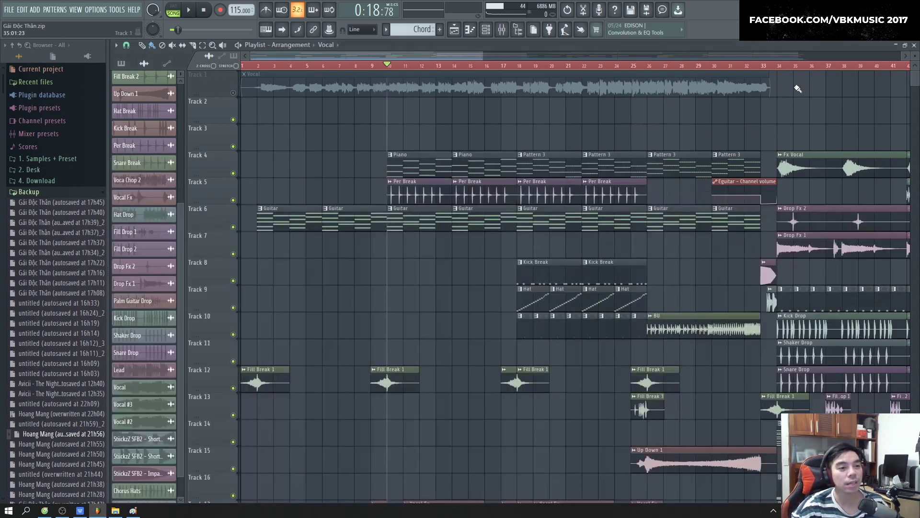
pyautogui.click(777, 67)
pyautogui.press('space')
pyautogui.scroll(-4, 690, 110)
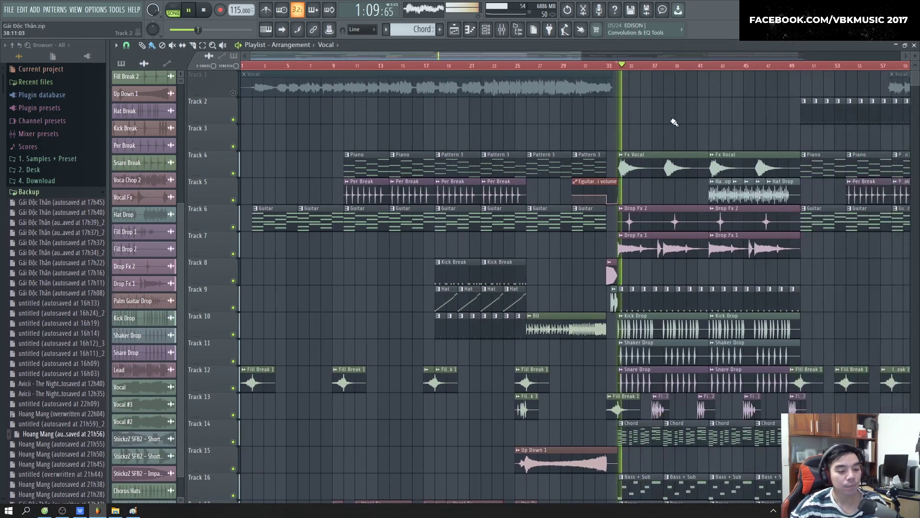
pyautogui.press('F9')
pyautogui.click(815, 299)
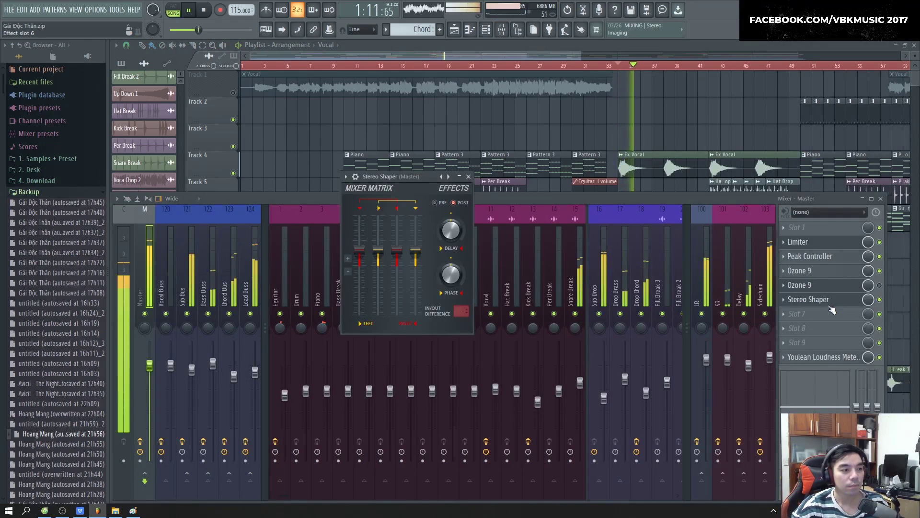
pyautogui.press('space')
# Shift the Master Stereo Shaper's phase to 11% left, raise it to 22% left and play from bar 34
pyautogui.moveTo(458, 291); pyautogui.dragTo(457, 297)
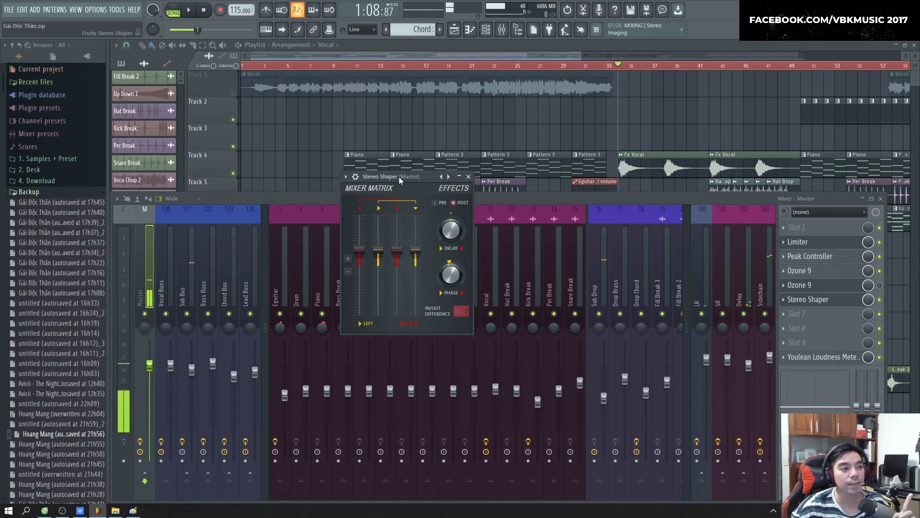
pyautogui.moveTo(390, 176); pyautogui.dragTo(397, 177)
pyautogui.moveTo(457, 275); pyautogui.dragTo(457, 280)
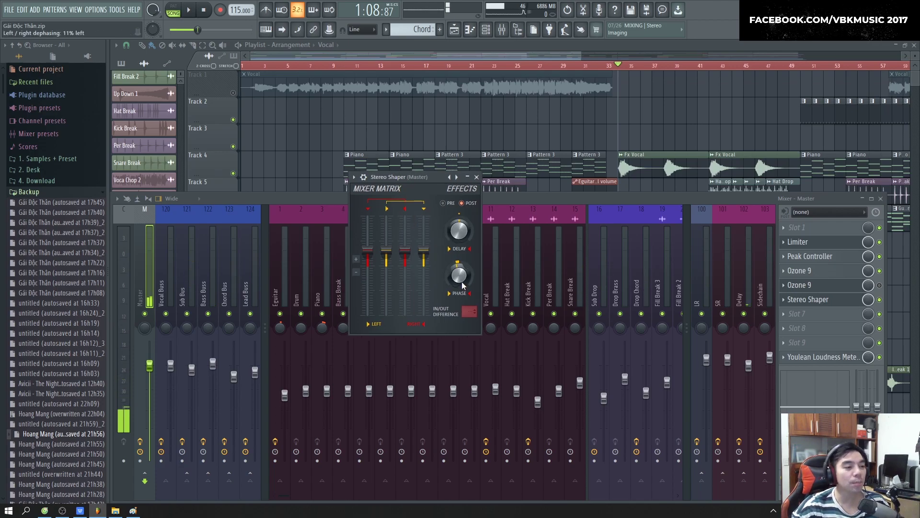
pyautogui.press('space')
pyautogui.press('space')
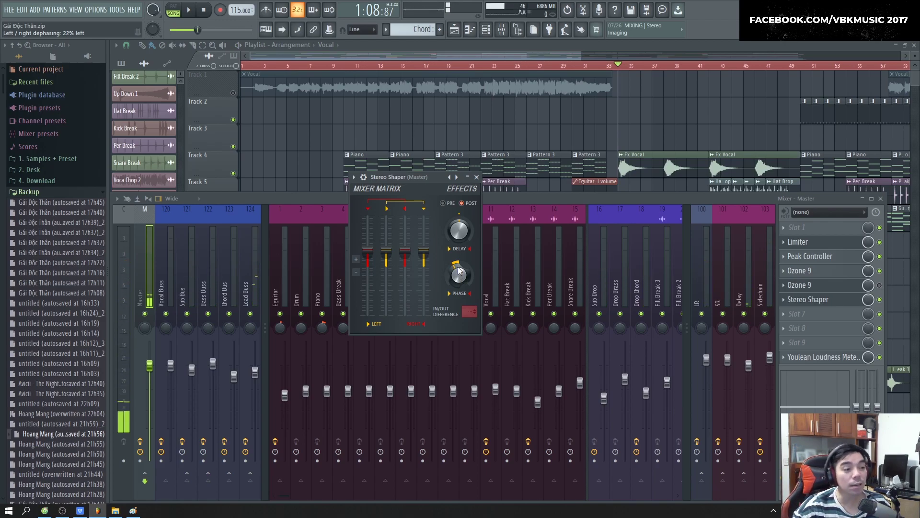
pyautogui.moveTo(458, 276); pyautogui.dragTo(458, 281)
pyautogui.press('space')
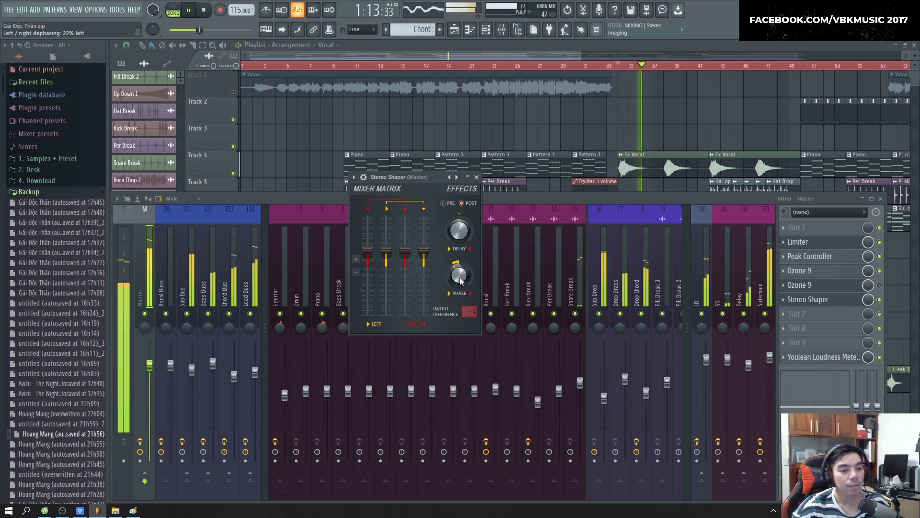
# Return the Master Stereo Shaper's phase to 0% during playback and stop the song
pyautogui.moveTo(458, 282)
pyautogui.mouseDown()
pyautogui.moveTo(459, 274)
pyautogui.moveTo(454, 293)
pyautogui.mouseUp()
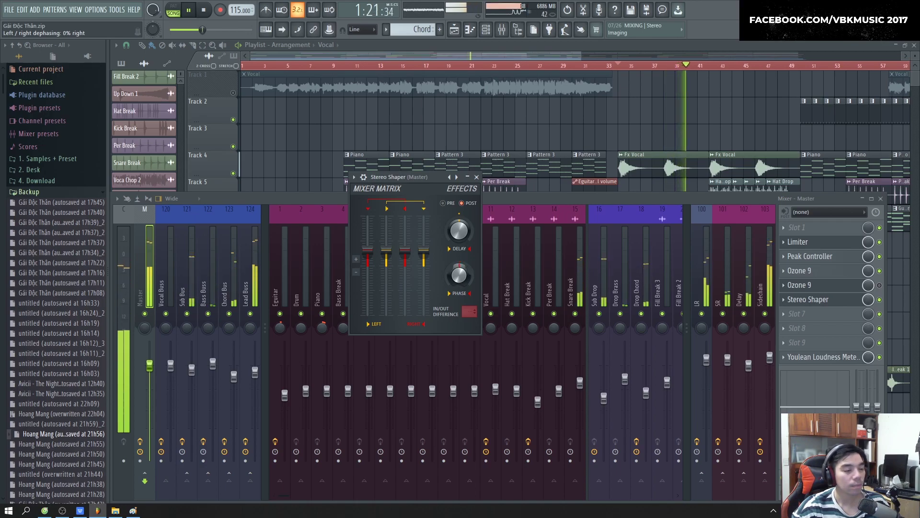
pyautogui.moveTo(460, 272); pyautogui.dragTo(461, 276)
pyautogui.press('space')
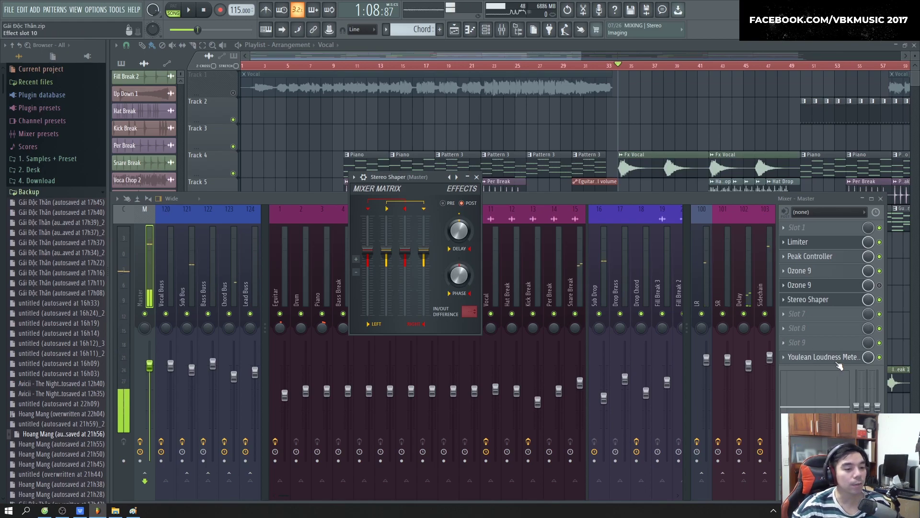
# Remove Youlean Loudness Meter from the Master channel's slot 10
pyautogui.click(821, 357)
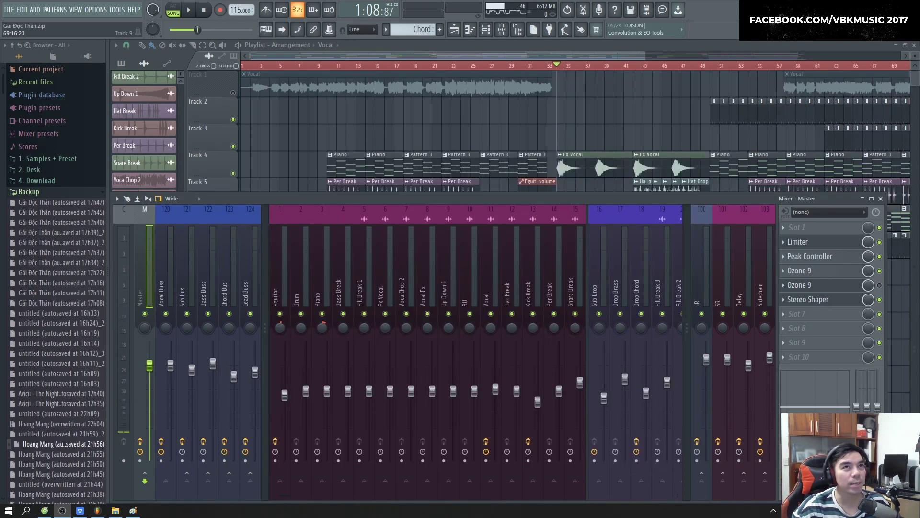